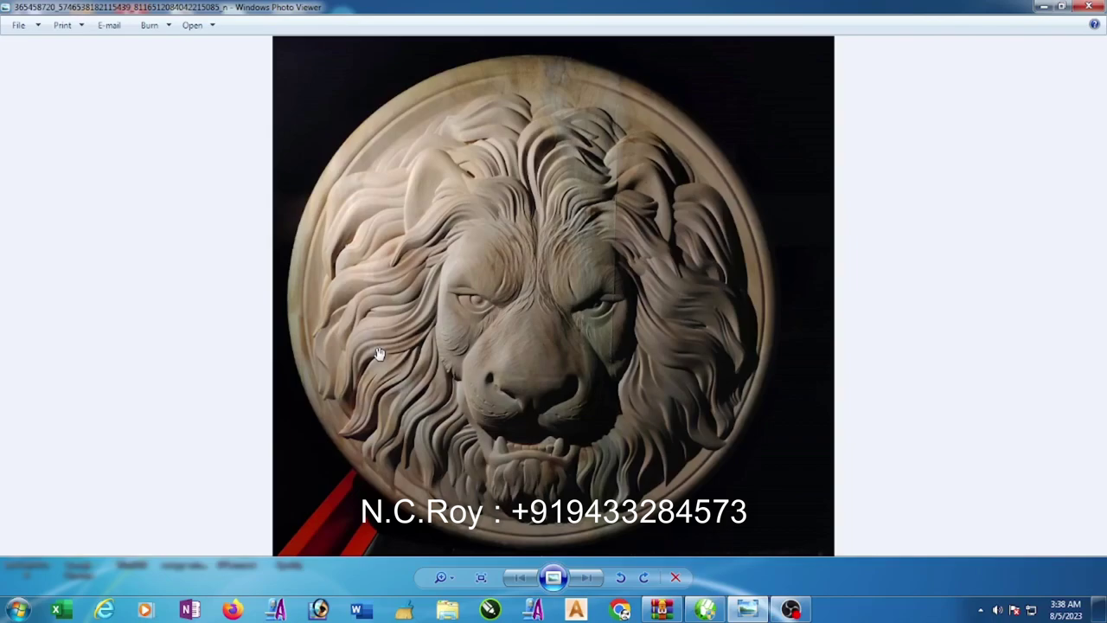
Minimise the lion-head reference photo in Windows Photo Viewer
{"action": "left_click", "coordinate": [1044, 7]}
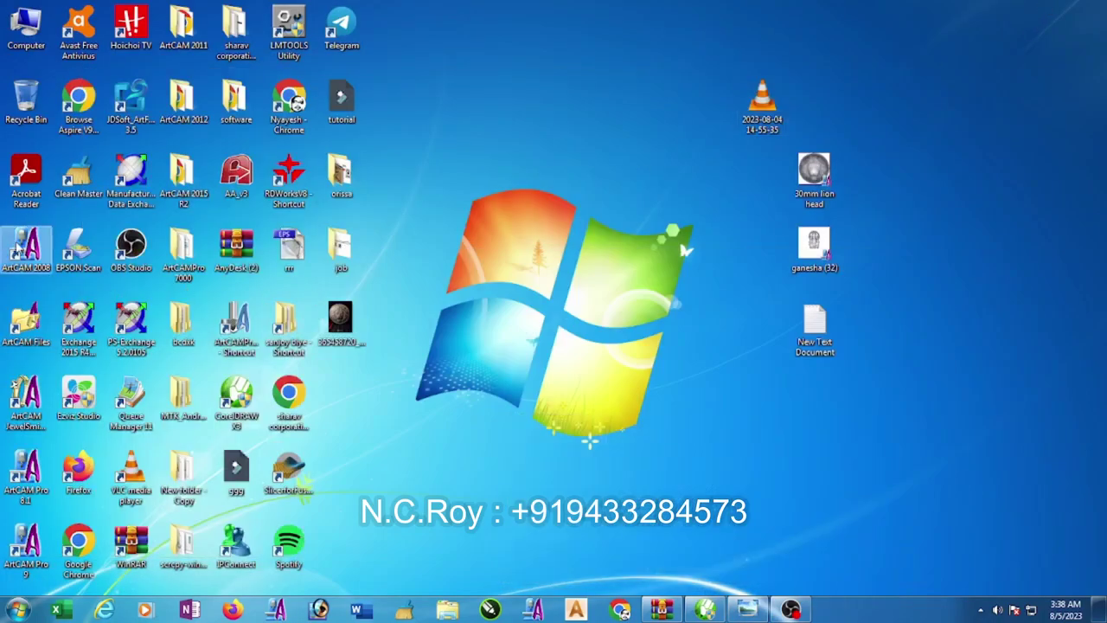
Launch ArtCAM Pro 2008 with its window maximised
{"action": "left_click", "coordinate": [20, 245]}
{"action": "double_click", "coordinate": [21, 245]}
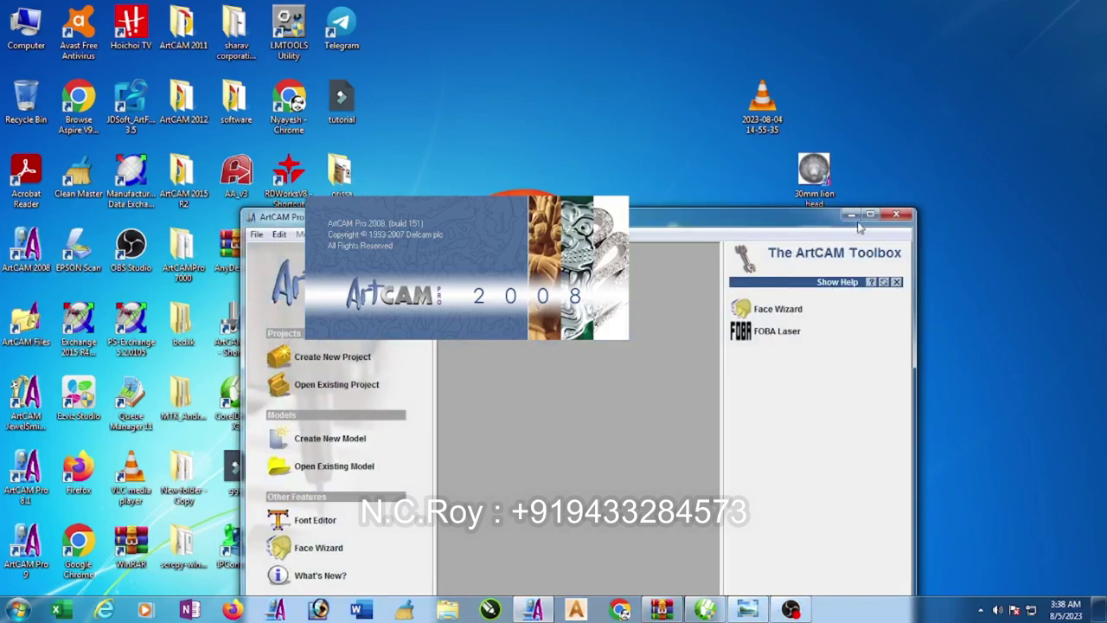
{"action": "left_click", "coordinate": [870, 215]}
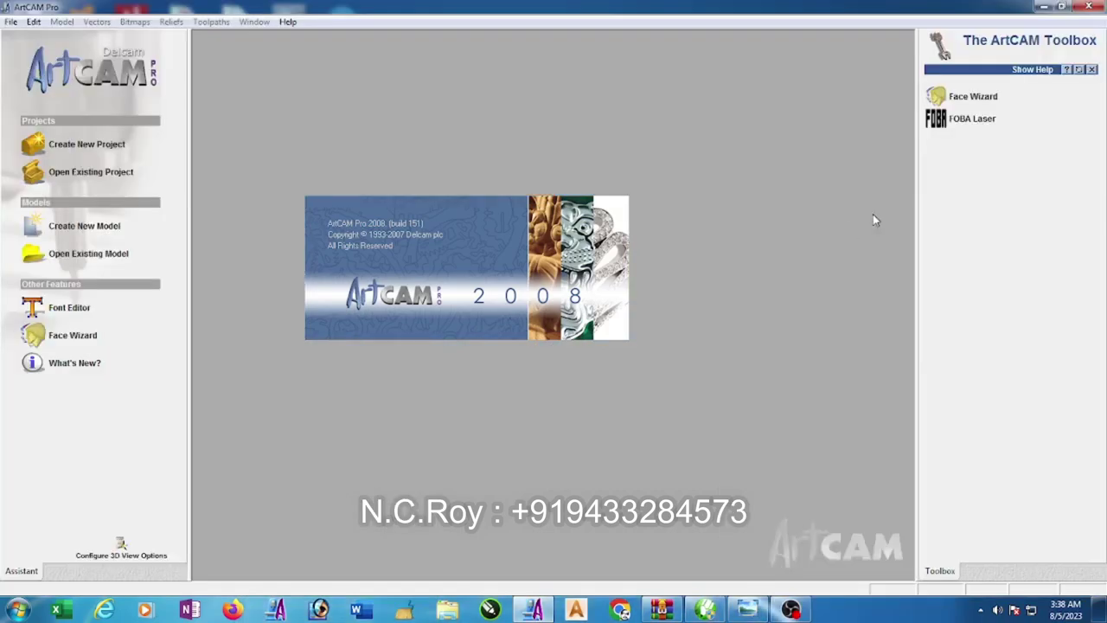
Create a new 24 × 24 inch model with the origin at its centre
{"action": "left_click", "coordinate": [90, 237]}
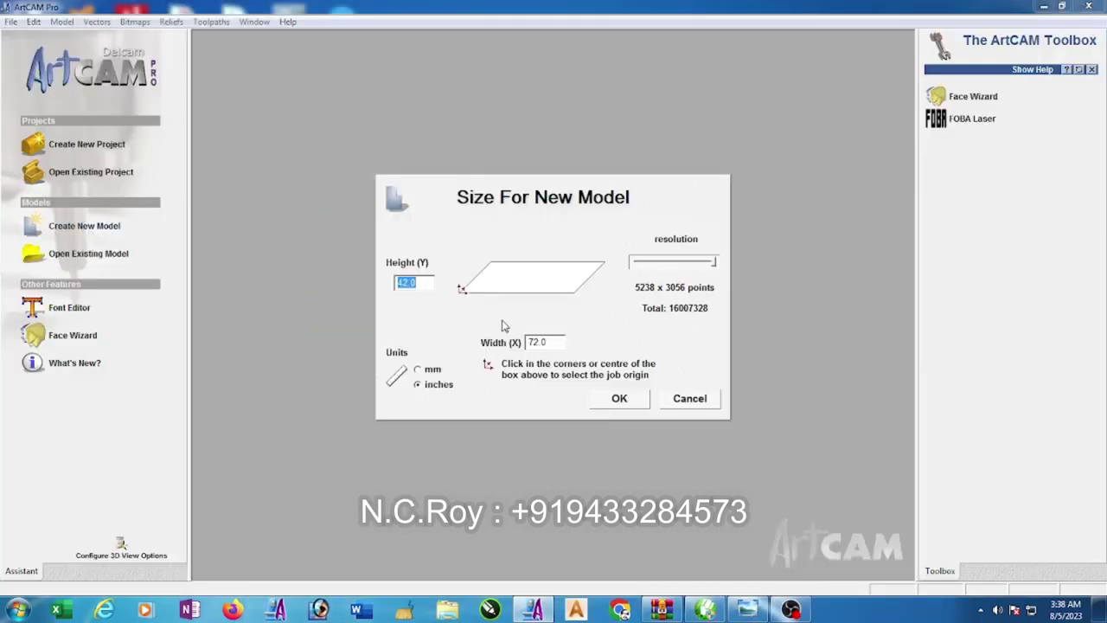
{"action": "left_click_drag", "start_coordinate": [552, 342], "coordinate": [482, 349]}
{"action": "type", "text": "2"}
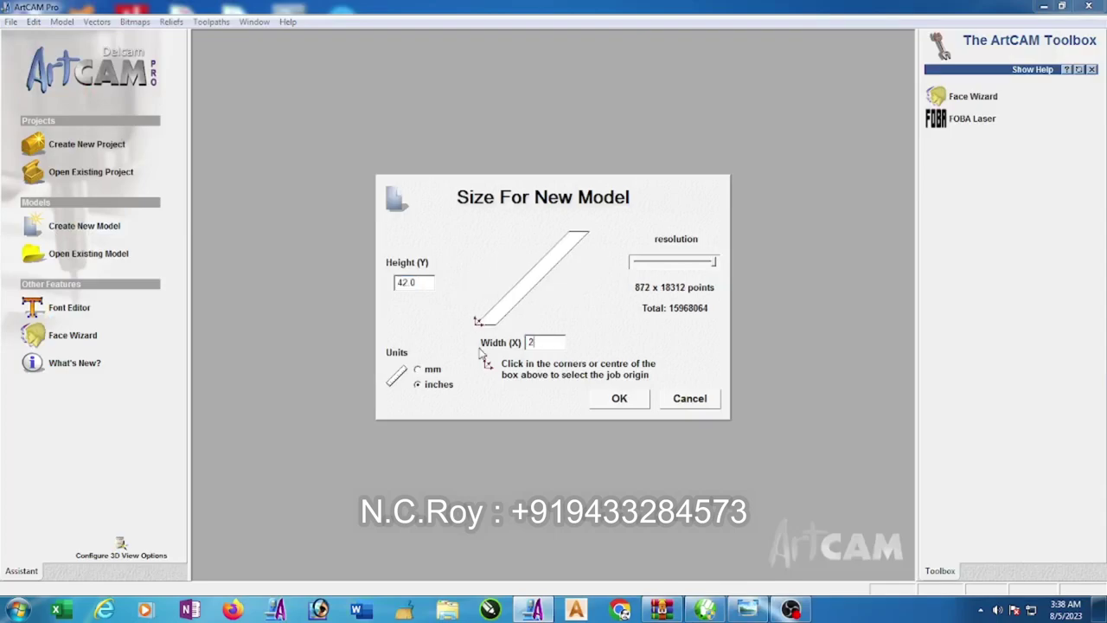
{"action": "type", "text": "4"}
{"action": "left_click_drag", "start_coordinate": [420, 283], "coordinate": [327, 286]}
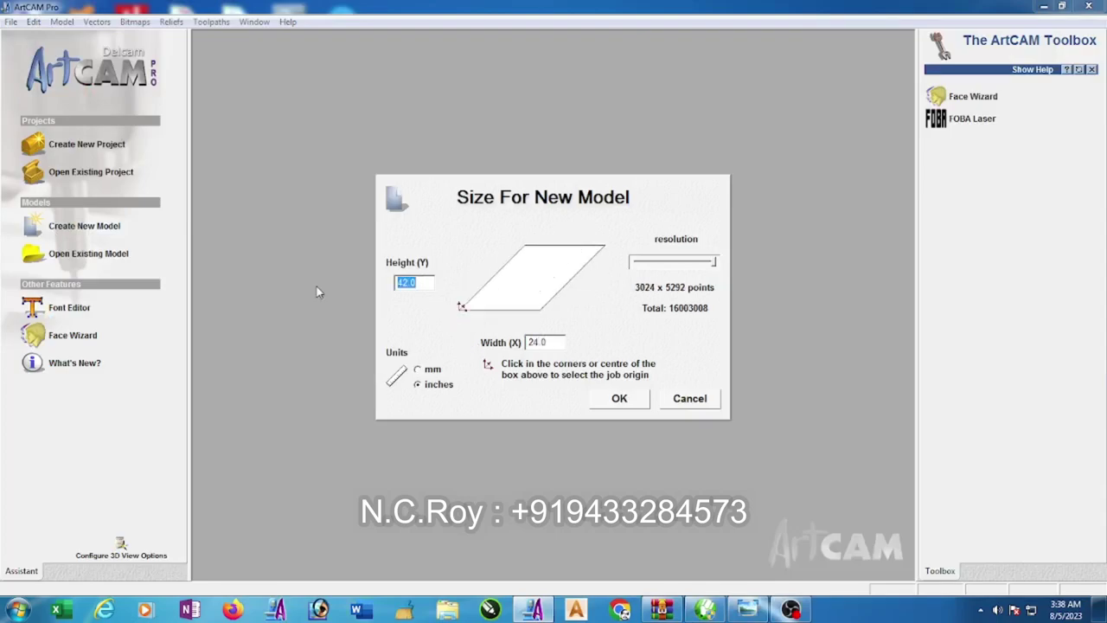
{"action": "type", "text": "24"}
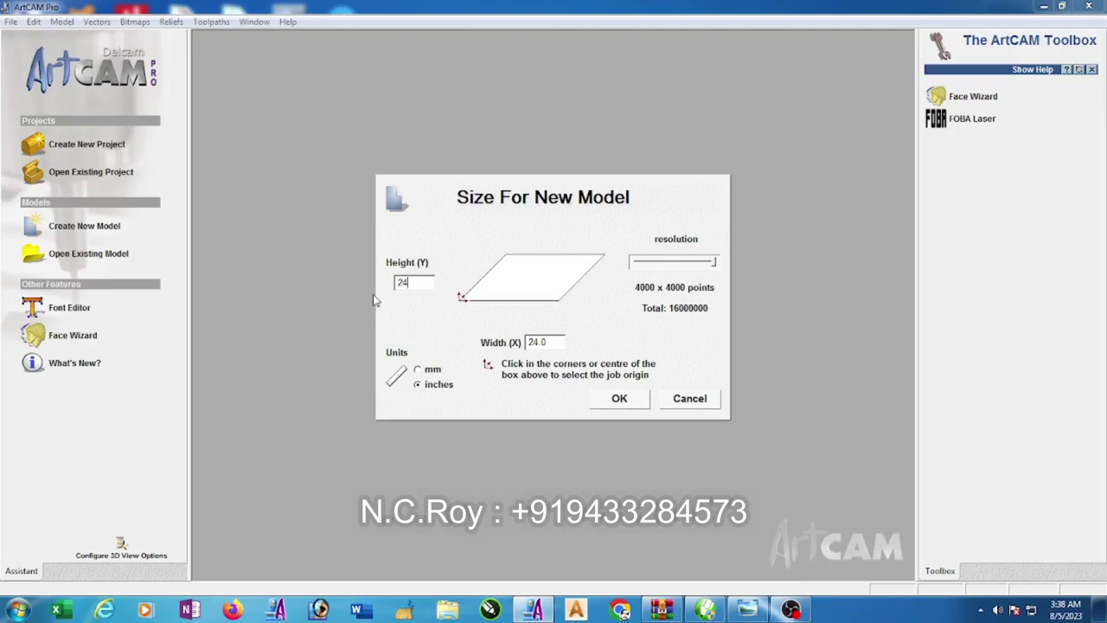
{"action": "left_click", "coordinate": [528, 277]}
Confirm the 24 × 24 inch model, maximise the 2D view, and cancel the 30mm lion head import
{"action": "left_click", "coordinate": [620, 399]}
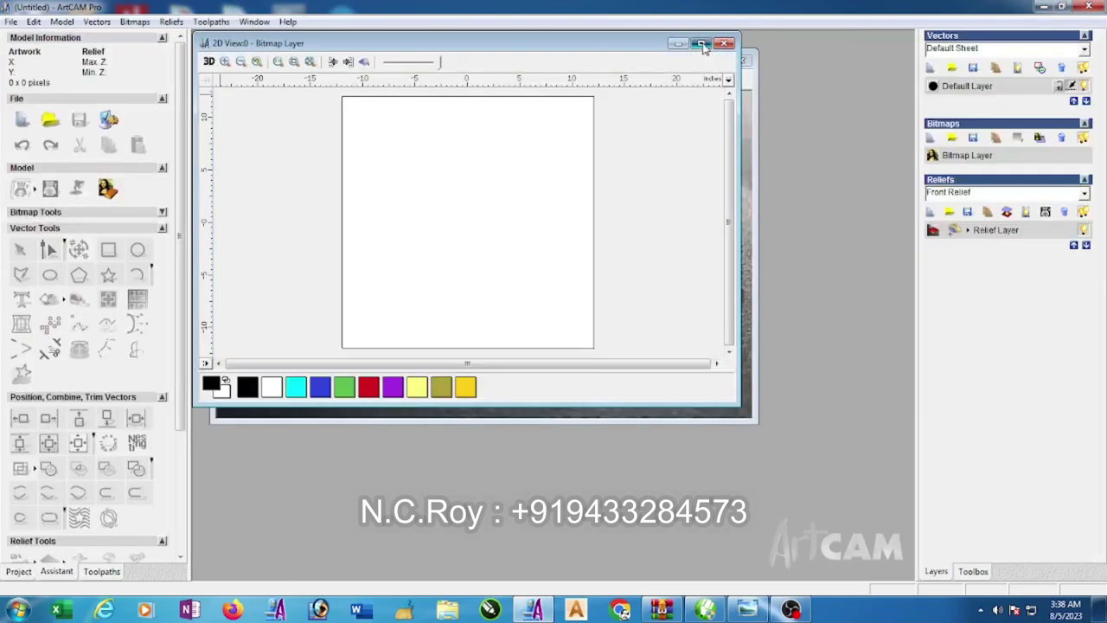
{"action": "left_click", "coordinate": [702, 43]}
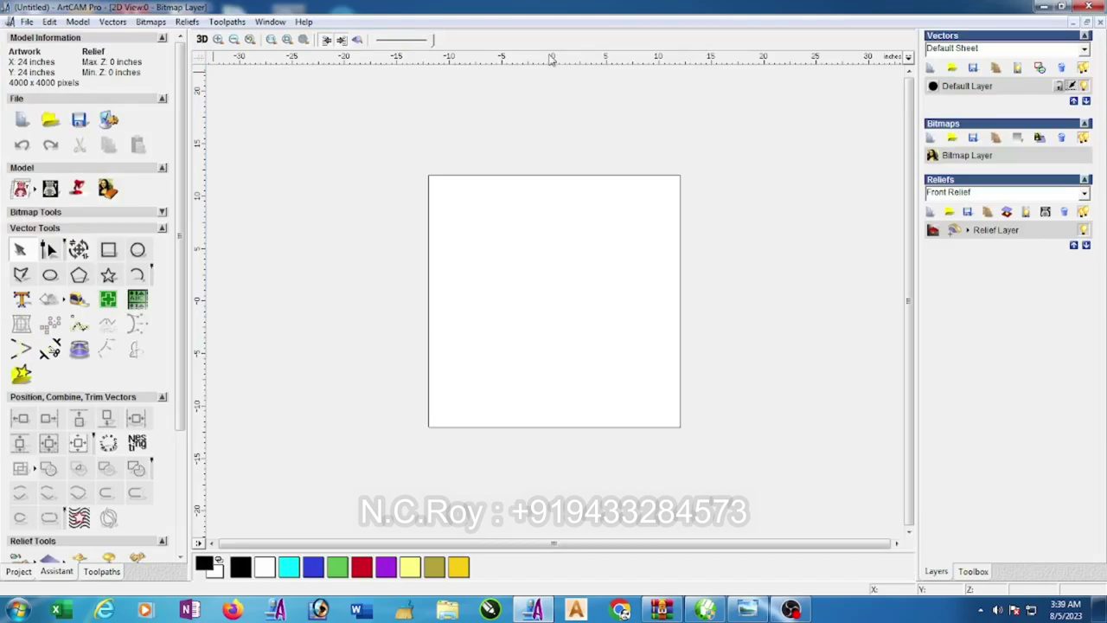
{"action": "left_click", "coordinate": [188, 21]}
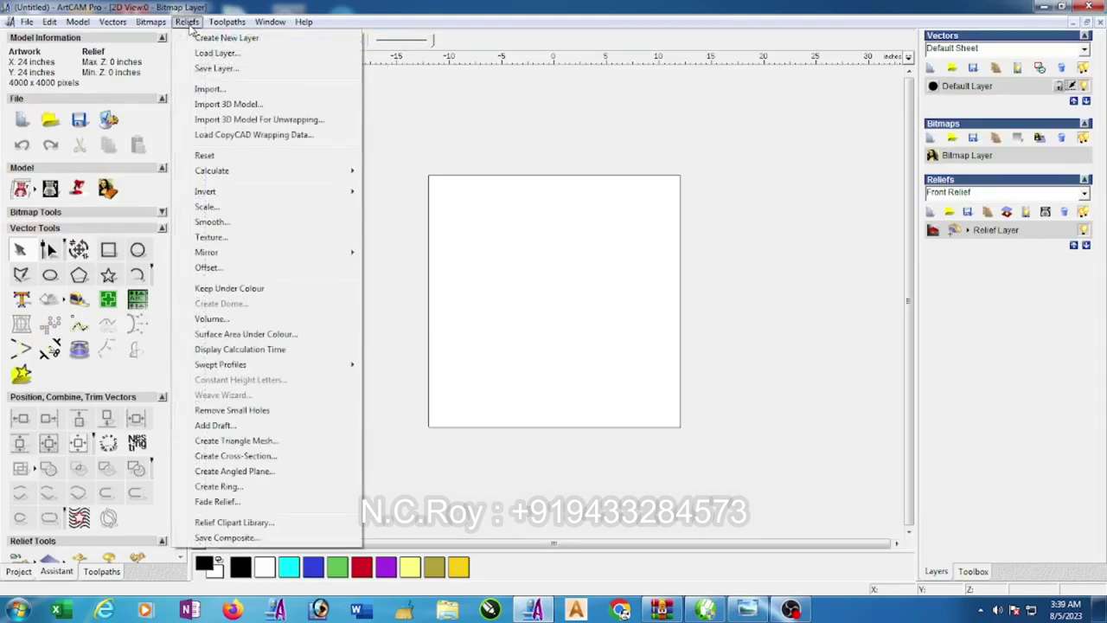
{"action": "left_click", "coordinate": [213, 90]}
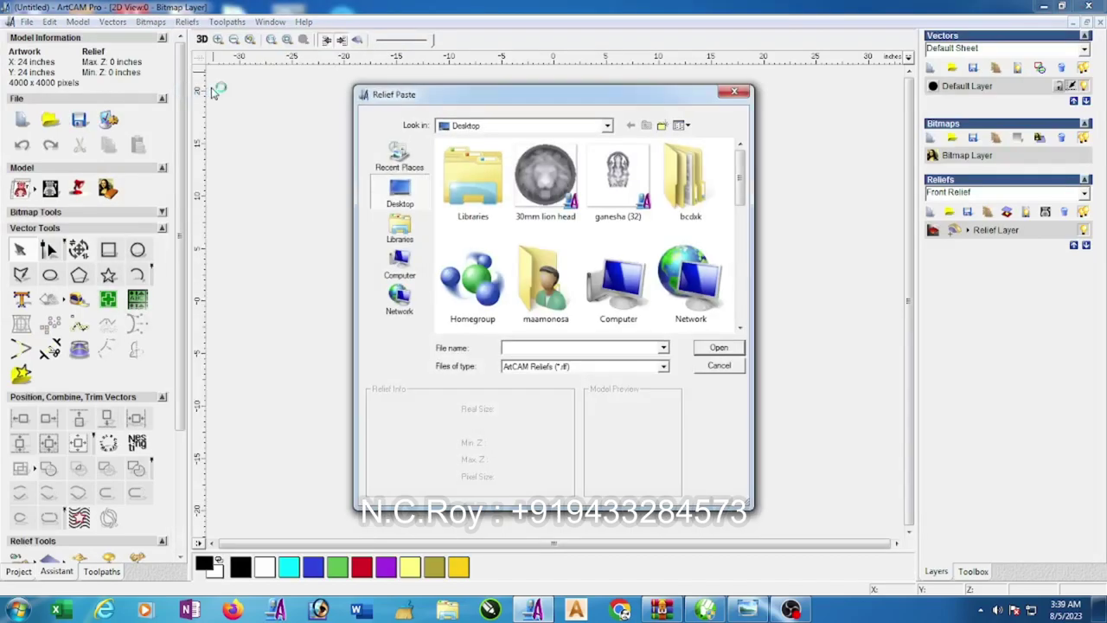
{"action": "left_click", "coordinate": [543, 182]}
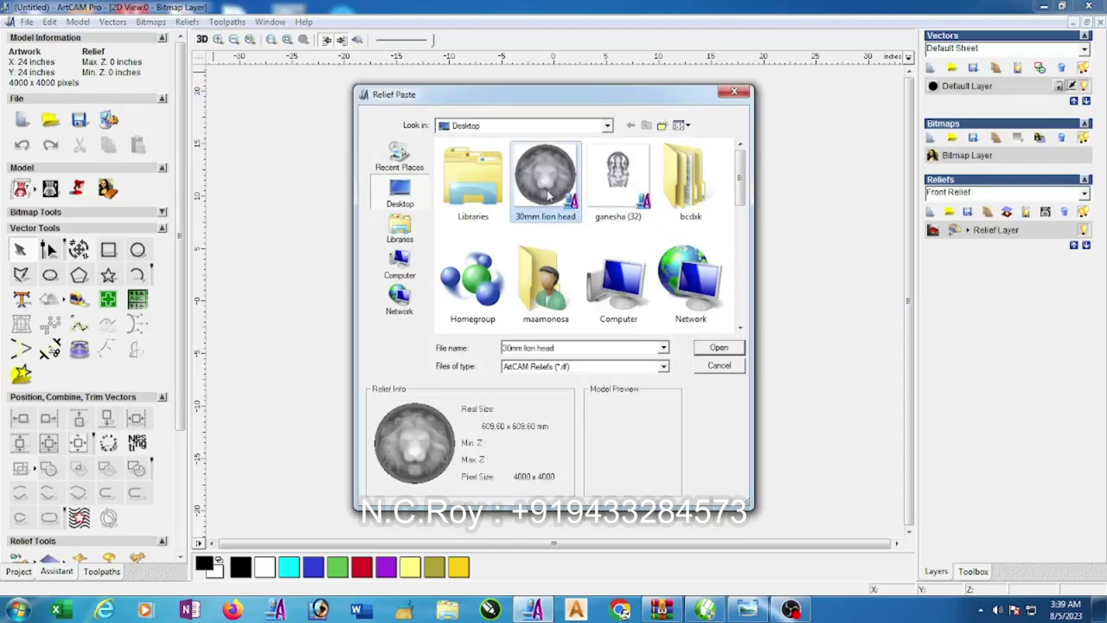
{"action": "left_click", "coordinate": [717, 348]}
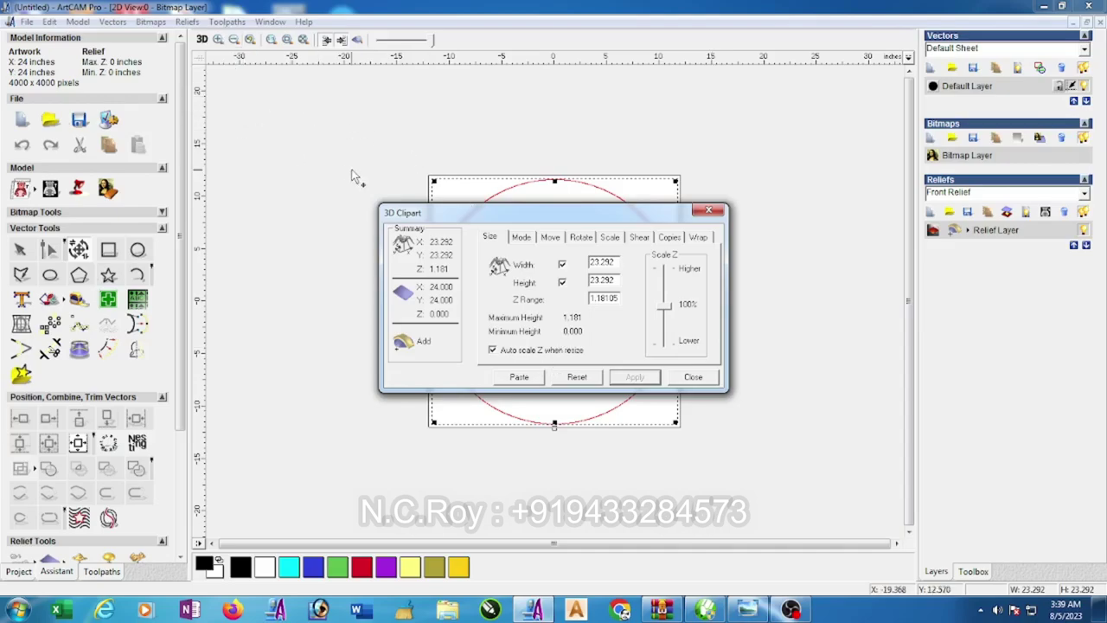
{"action": "left_click", "coordinate": [695, 378]}
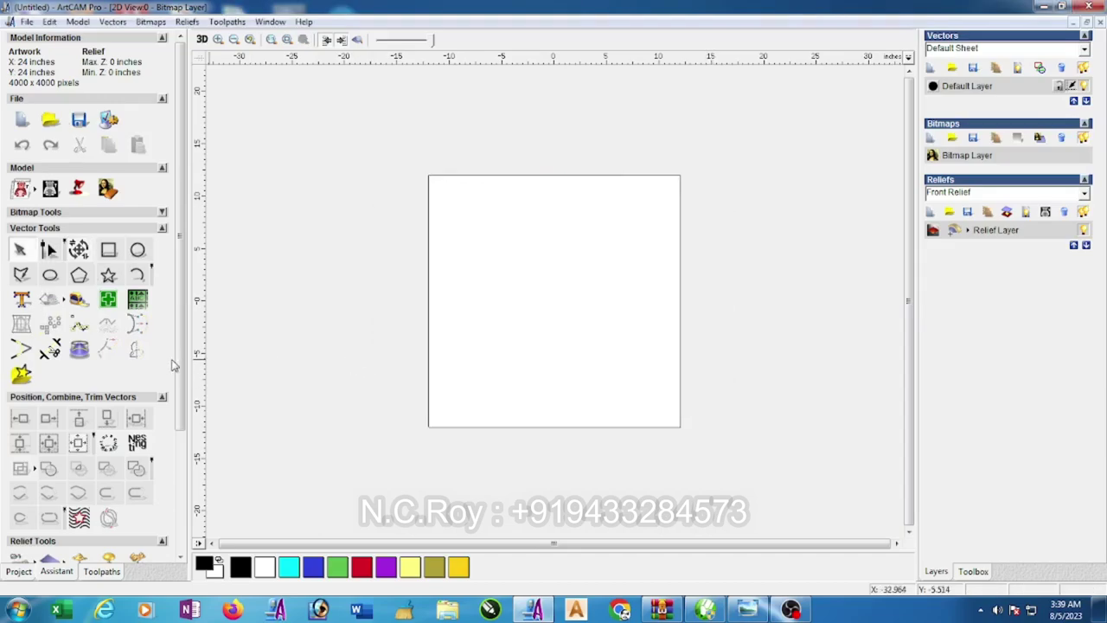
{"action": "left_click_drag", "start_coordinate": [182, 365], "coordinate": [182, 491]}
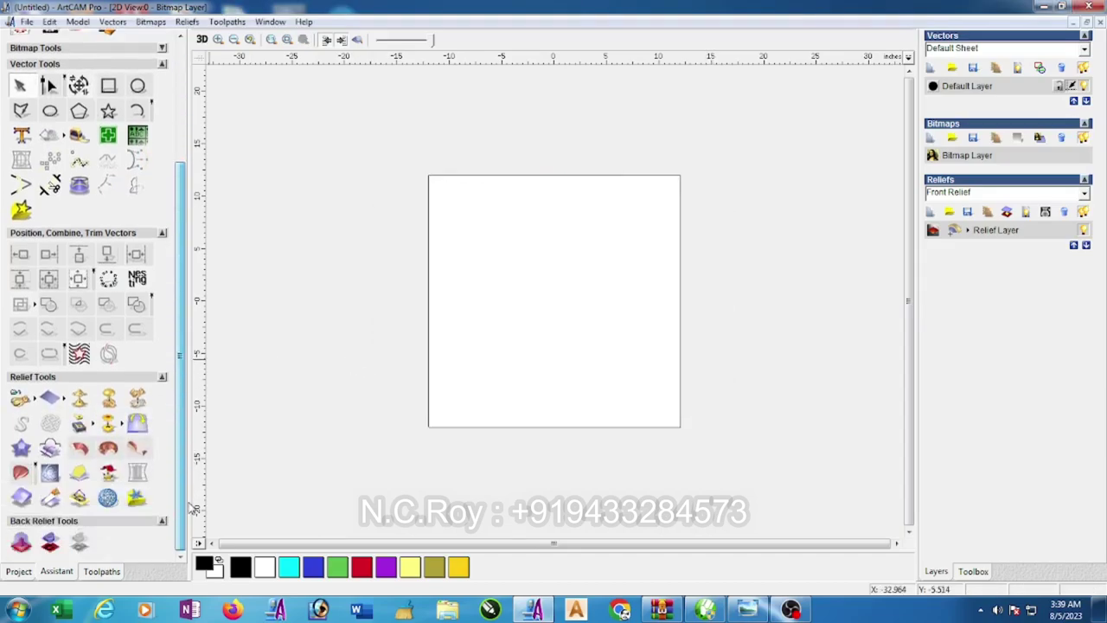
{"action": "left_click", "coordinate": [135, 498]}
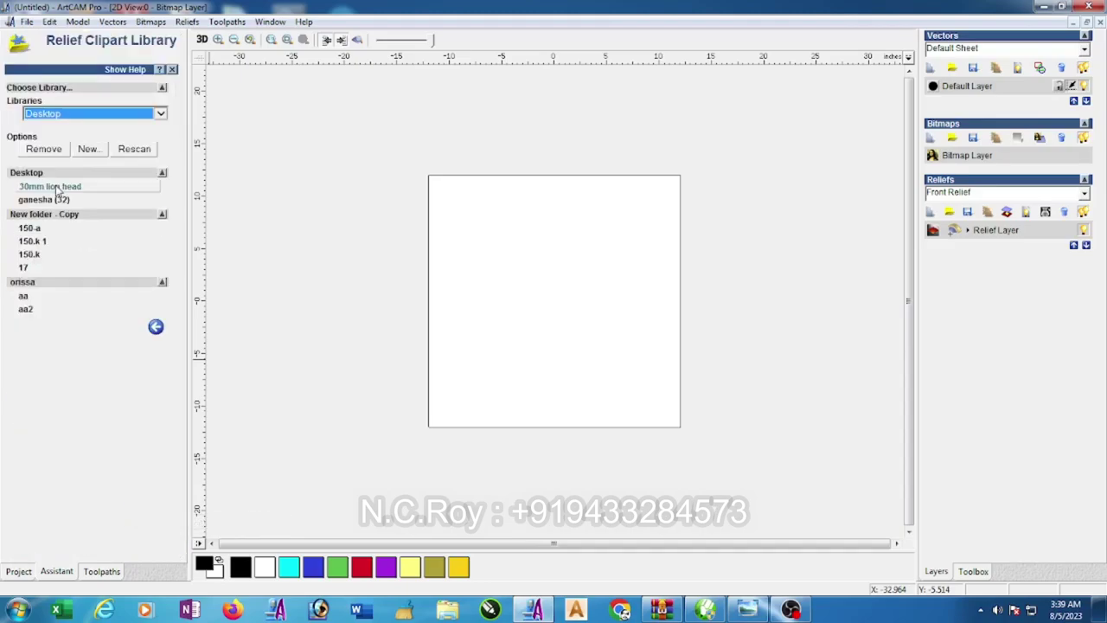
{"action": "left_click", "coordinate": [90, 149]}
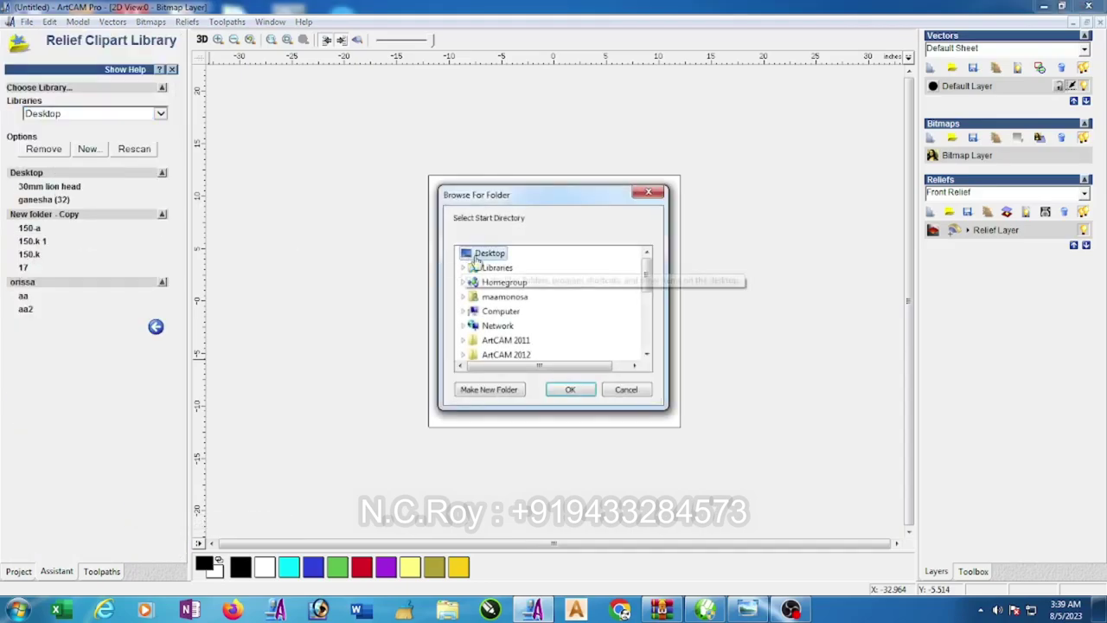
{"action": "left_click", "coordinate": [585, 389]}
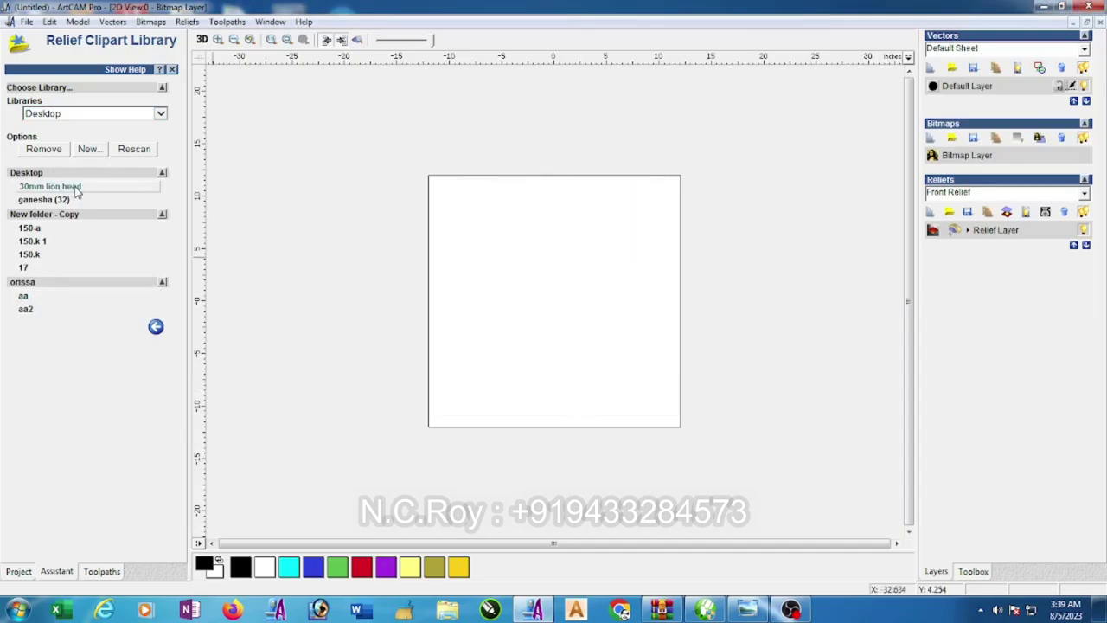
{"action": "left_click", "coordinate": [172, 70]}
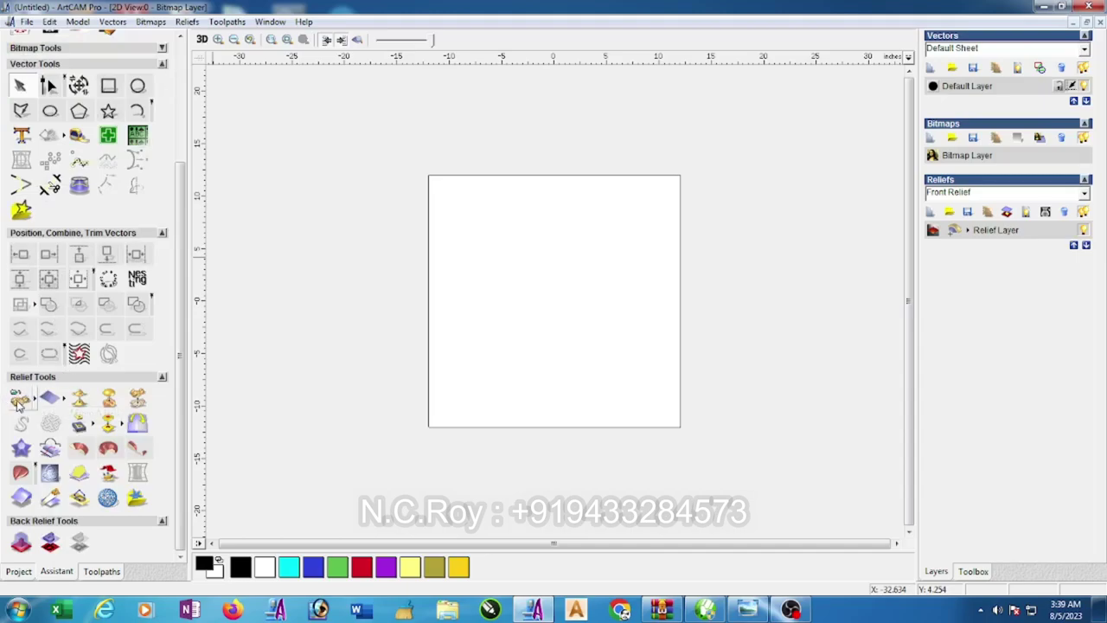
Paste the 30mm lion head relief from file, resized to 24 × 24 inches
{"action": "left_click", "coordinate": [19, 399]}
{"action": "left_click", "coordinate": [544, 176]}
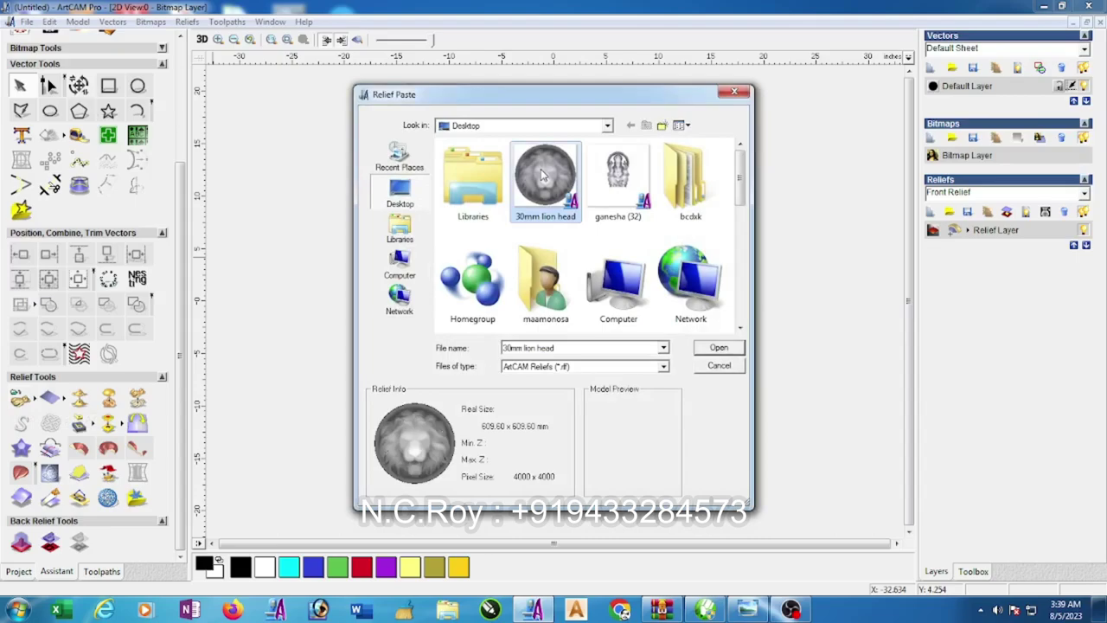
{"action": "double_click", "coordinate": [543, 175]}
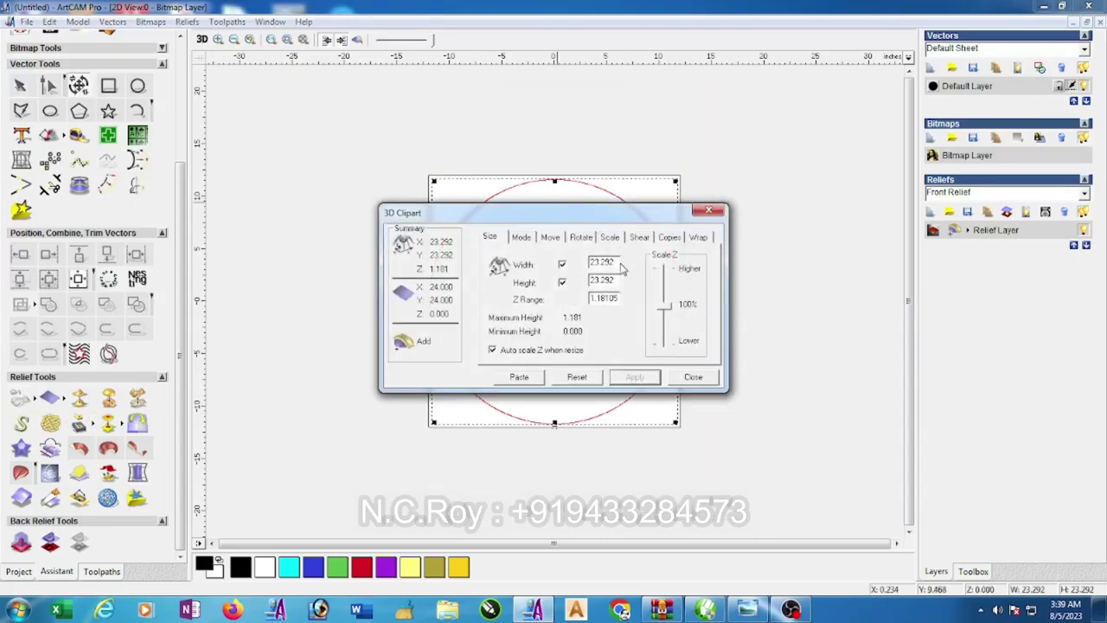
{"action": "double_click", "coordinate": [617, 261]}
{"action": "type", "text": "24"}
{"action": "double_click", "coordinate": [617, 279]}
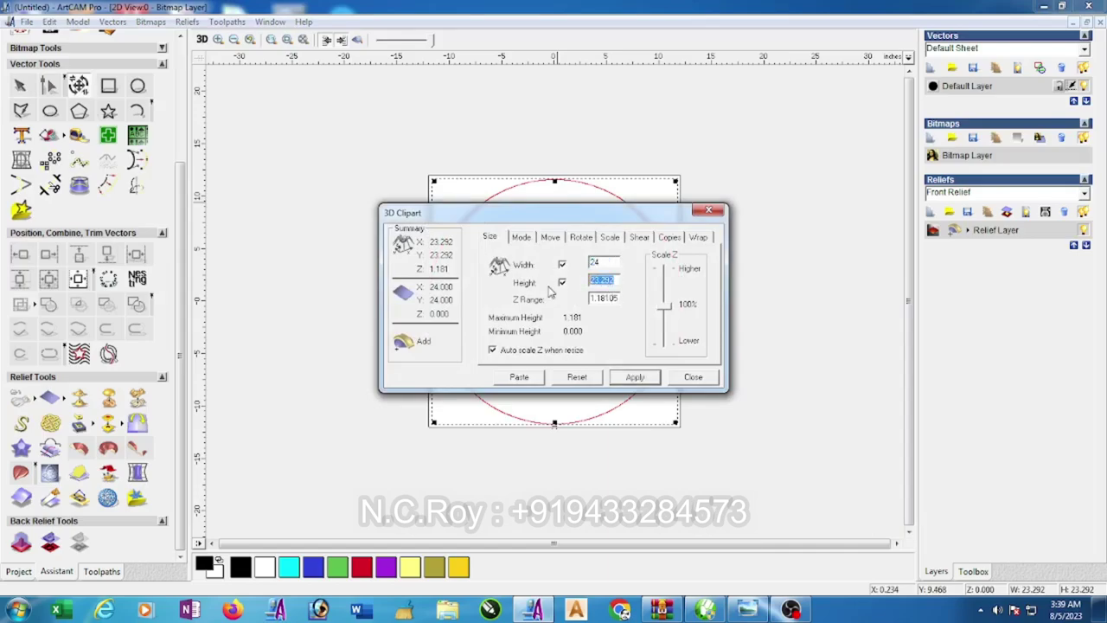
{"action": "type", "text": "24"}
{"action": "left_click", "coordinate": [645, 381]}
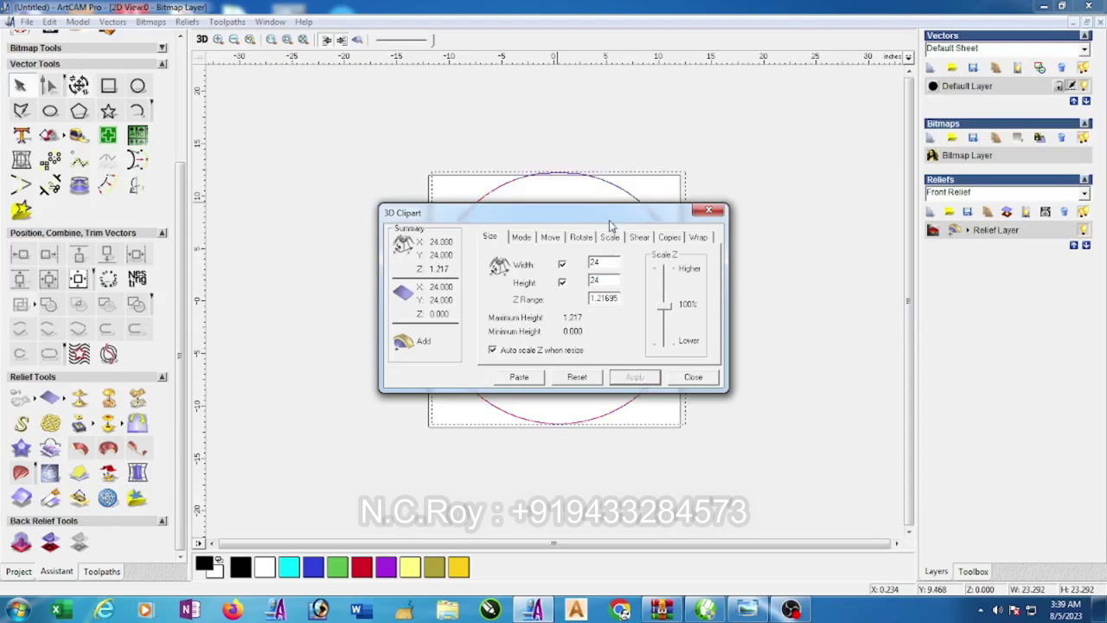
Select the relief's circular outline and nudge it slightly left and down
{"action": "left_click_drag", "start_coordinate": [610, 216], "coordinate": [900, 404]}
{"action": "left_click", "coordinate": [762, 260]}
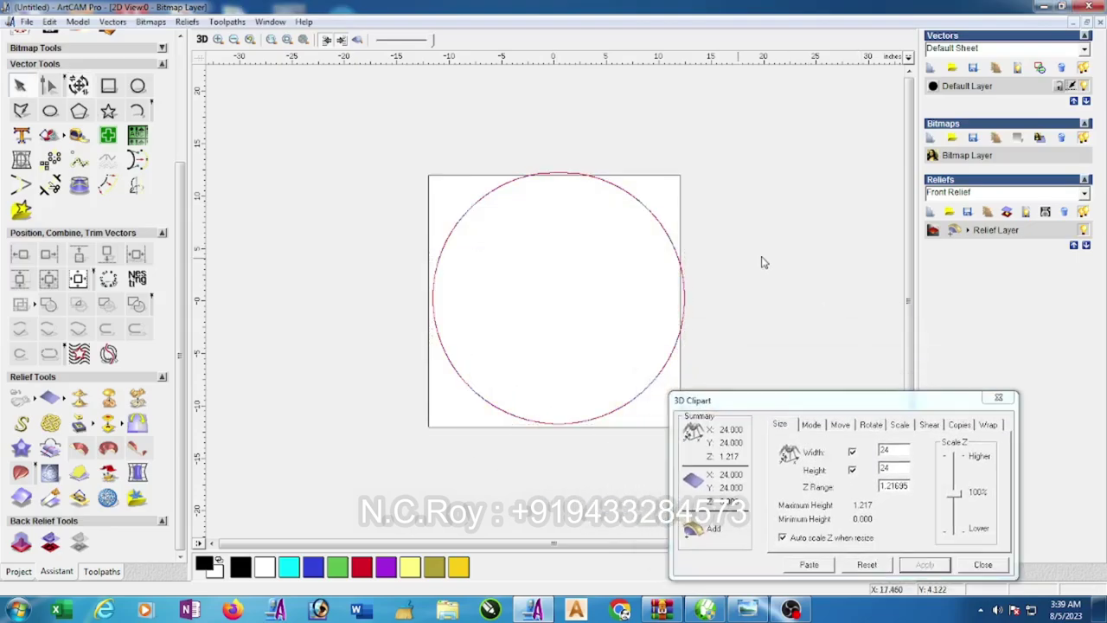
{"action": "left_click", "coordinate": [668, 243]}
{"action": "left_click_drag", "start_coordinate": [668, 238], "coordinate": [664, 242]}
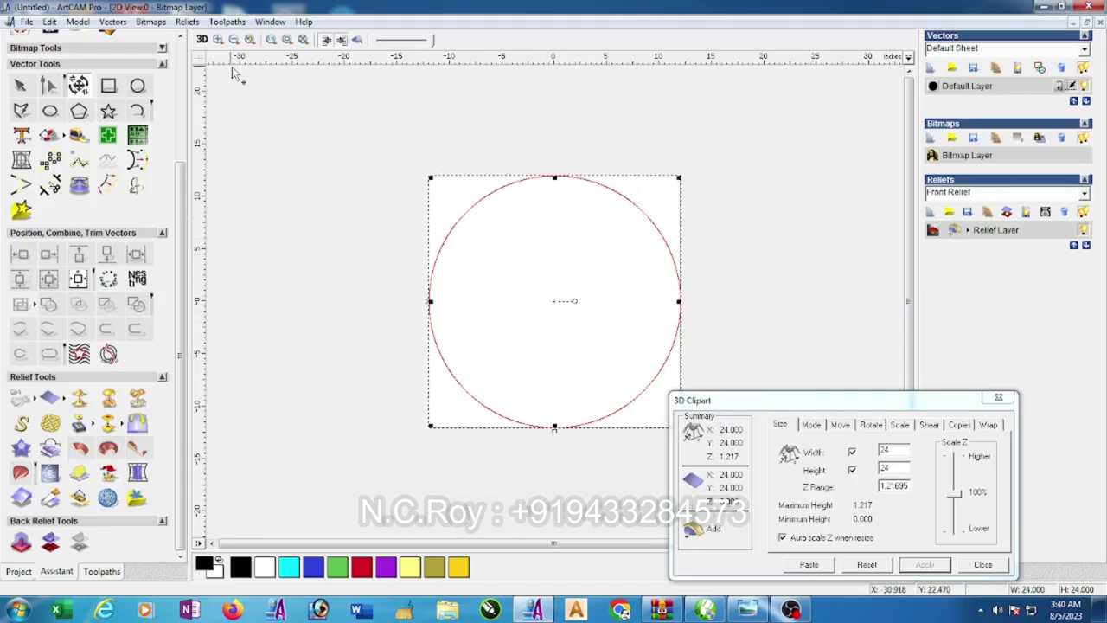
Switch the model size to millimetres, making it 609.6 mm
{"action": "left_click", "coordinate": [78, 21]}
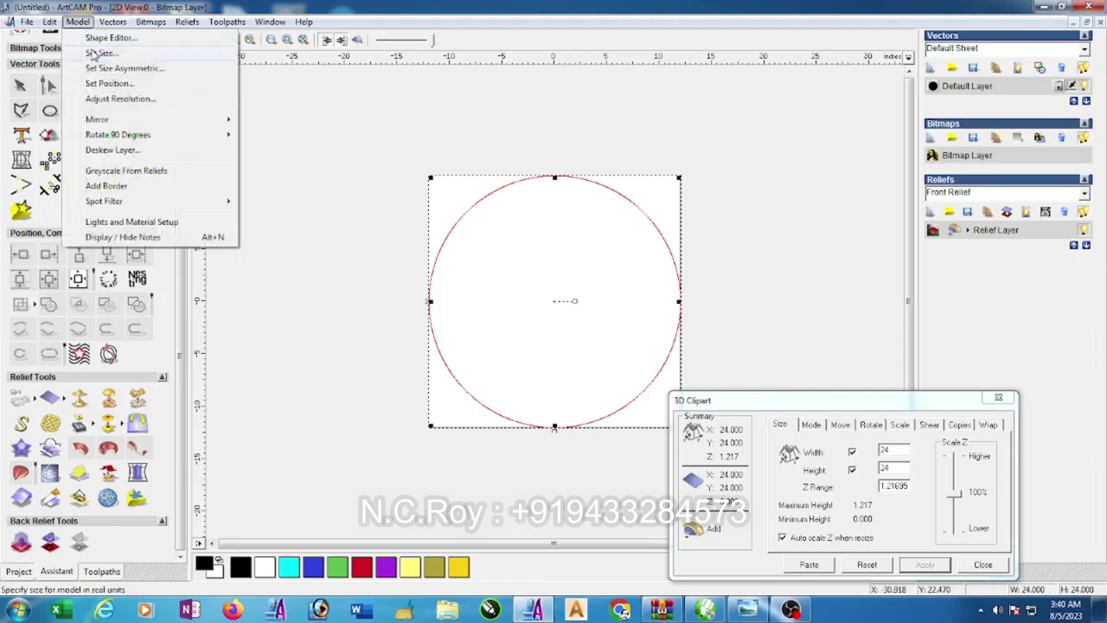
{"action": "left_click", "coordinate": [96, 53]}
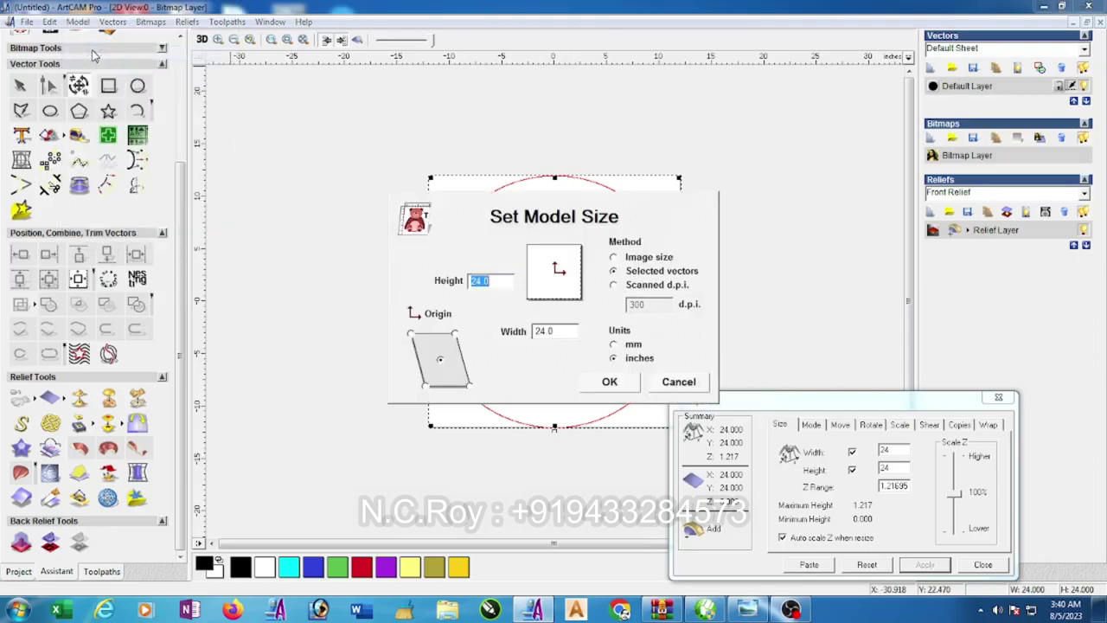
{"action": "left_click", "coordinate": [613, 345]}
{"action": "left_click", "coordinate": [610, 381]}
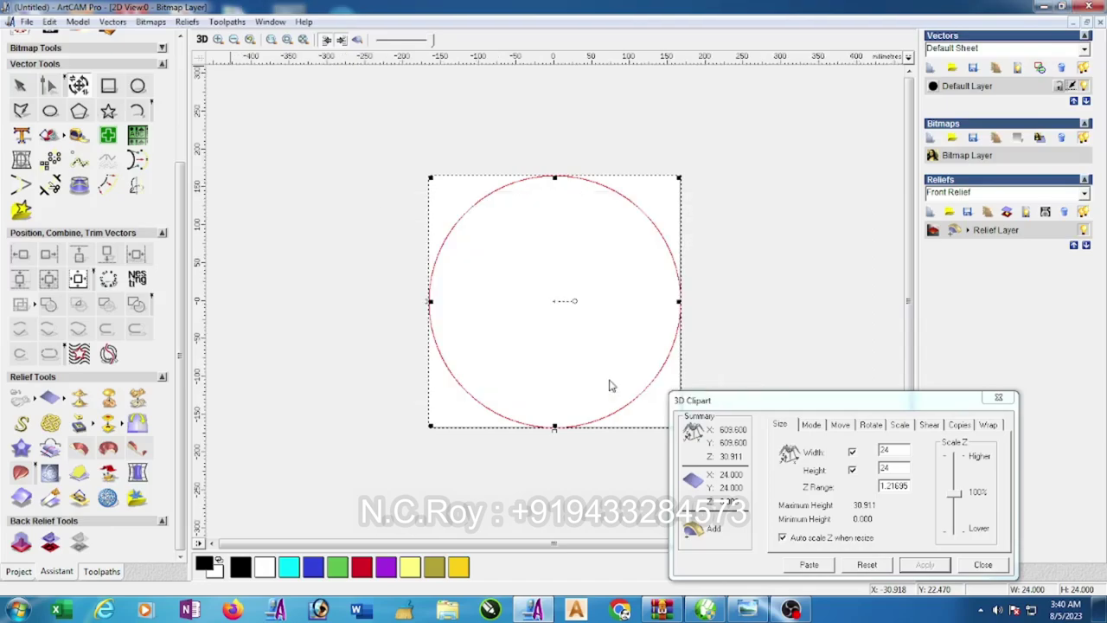
Apply a 30 Z Range to the lion clipart, paste it, and preview the shaded relief
{"action": "left_click_drag", "start_coordinate": [866, 405], "coordinate": [776, 228]}
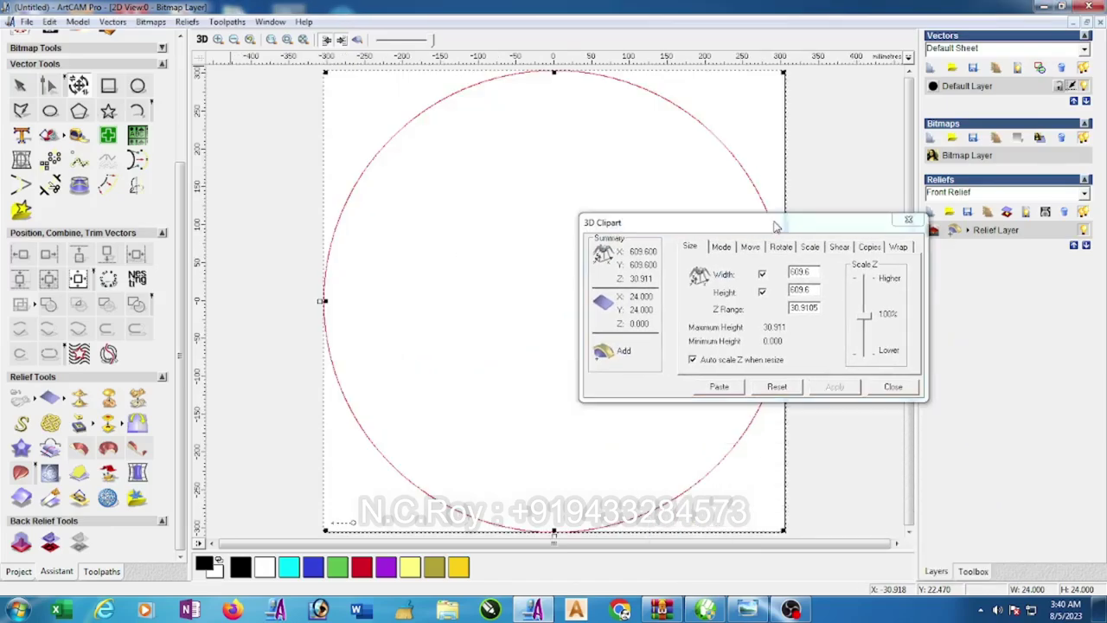
{"action": "left_click_drag", "start_coordinate": [819, 307], "coordinate": [753, 314]}
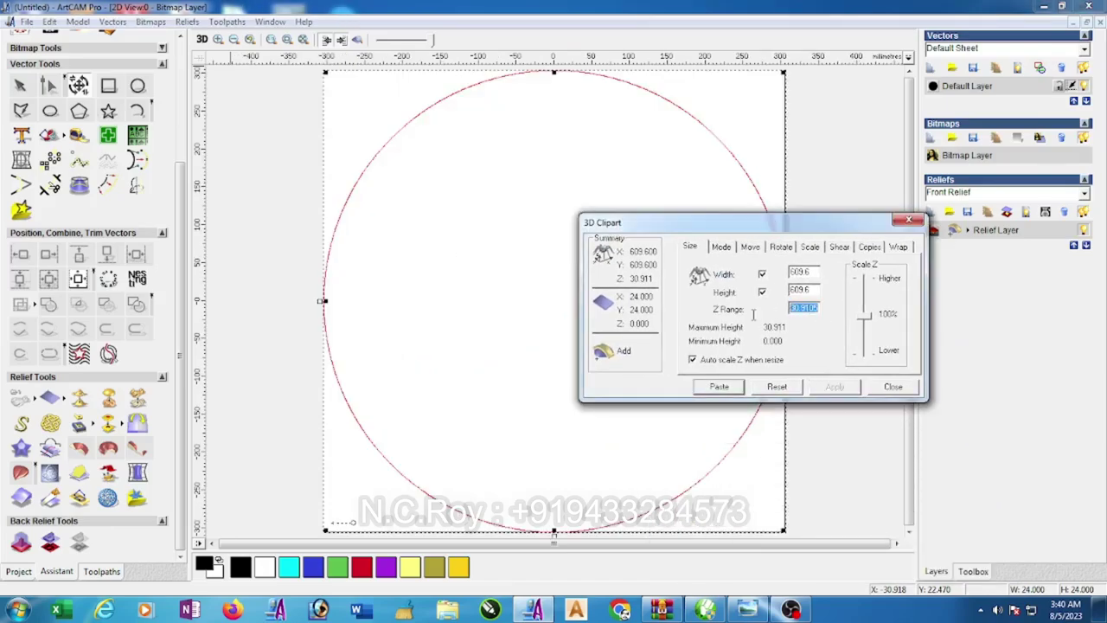
{"action": "type", "text": "30"}
{"action": "left_click", "coordinate": [836, 387]}
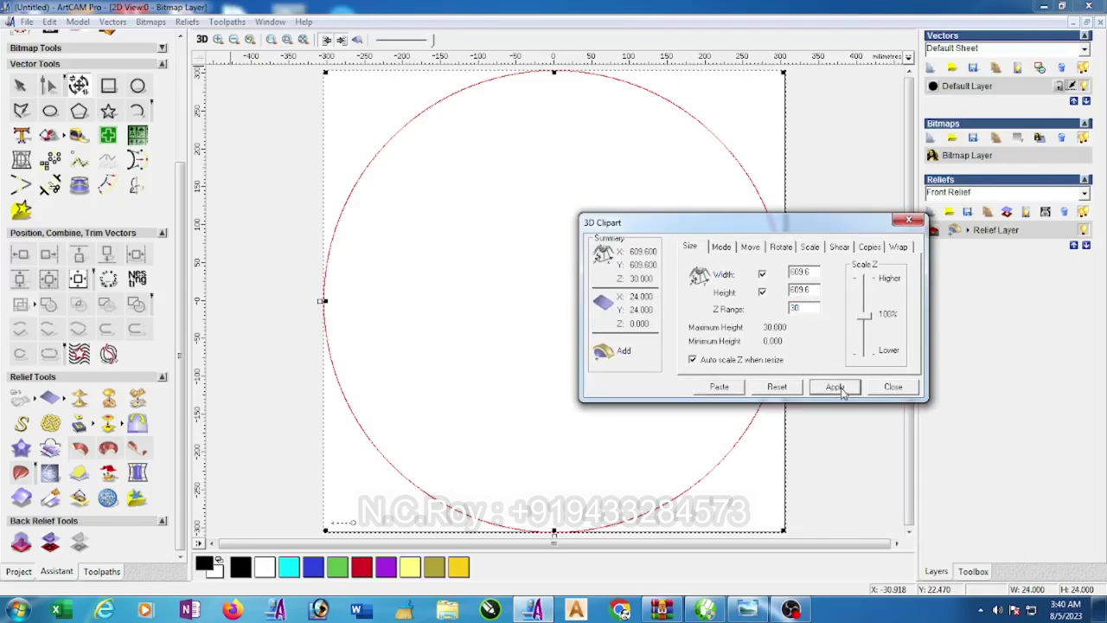
{"action": "left_click", "coordinate": [730, 389]}
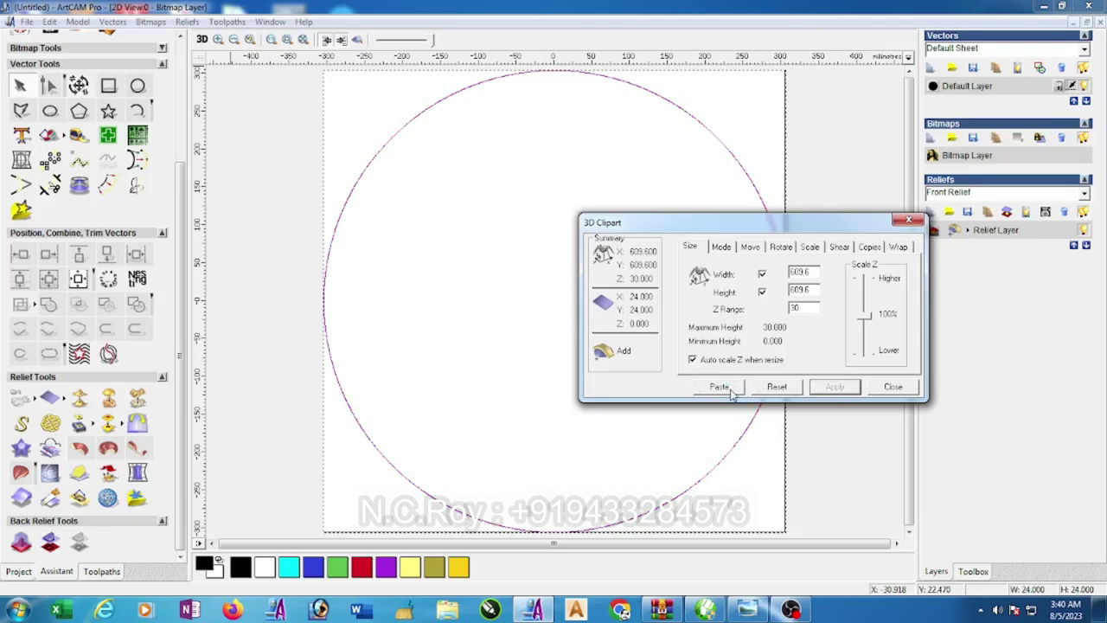
{"action": "left_click", "coordinate": [433, 180]}
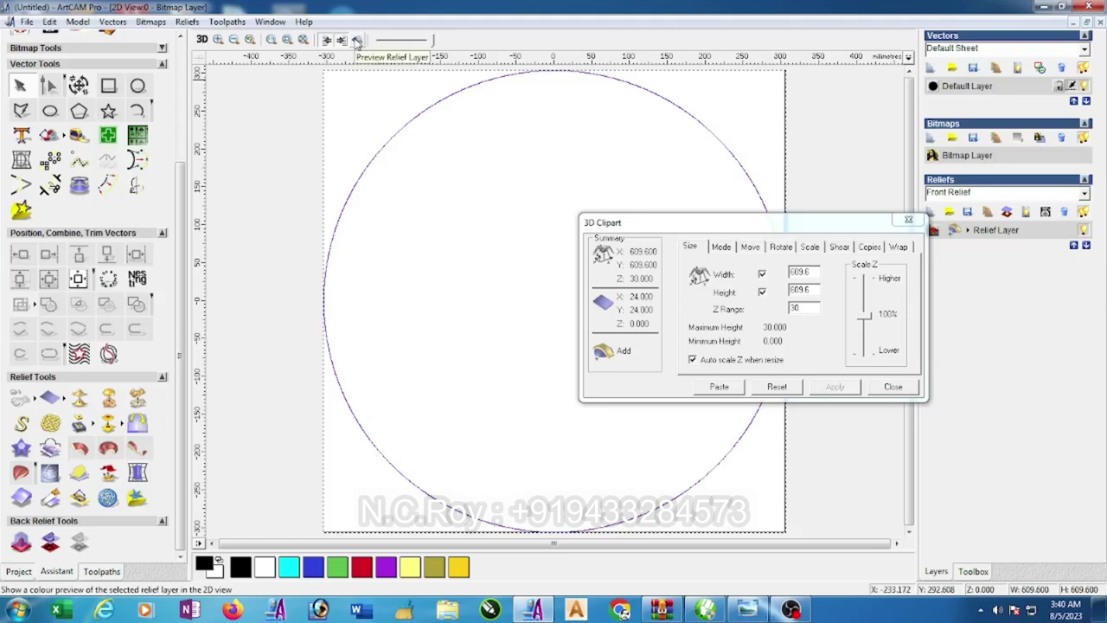
{"action": "left_click", "coordinate": [358, 40]}
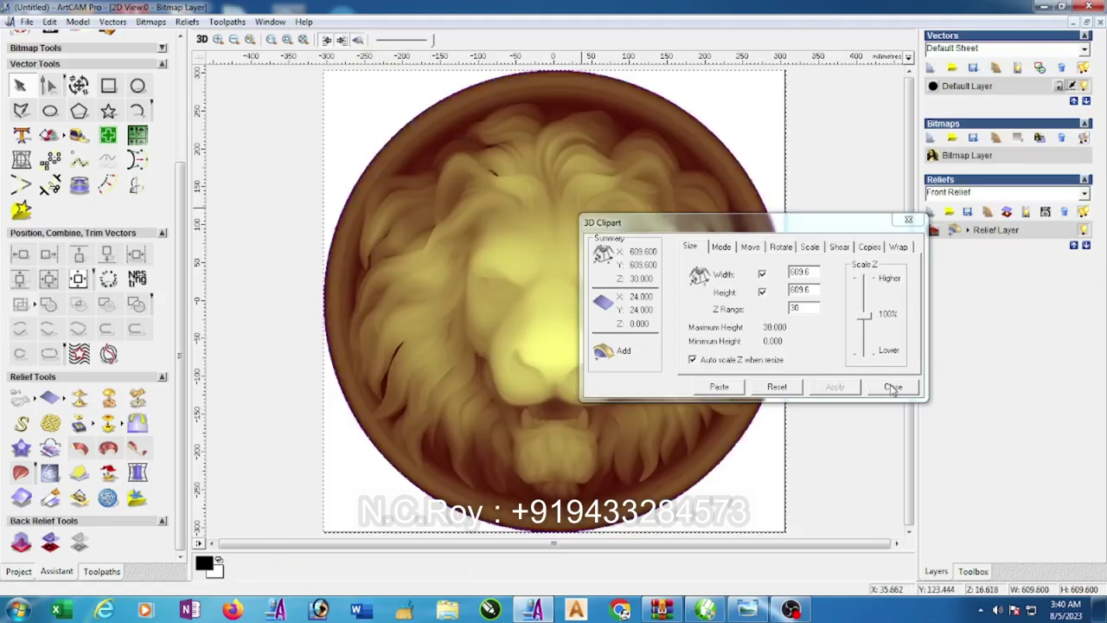
Close the clipart settings, tile the 2D and 3D views vertically, and turn the relief face-on
{"action": "left_click", "coordinate": [893, 388]}
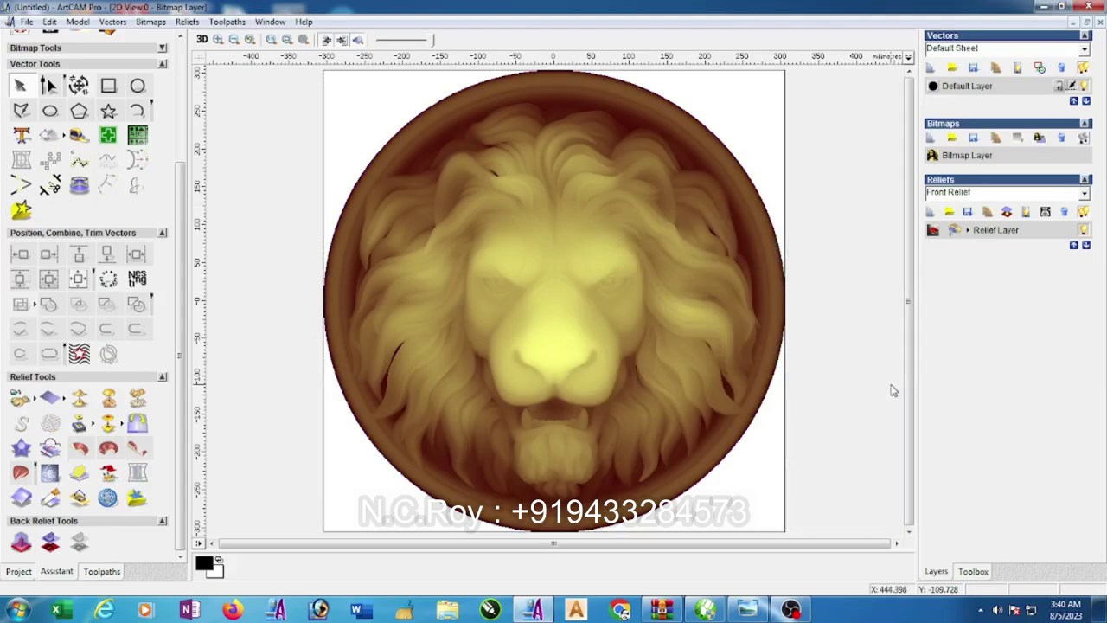
{"action": "left_click", "coordinate": [270, 21]}
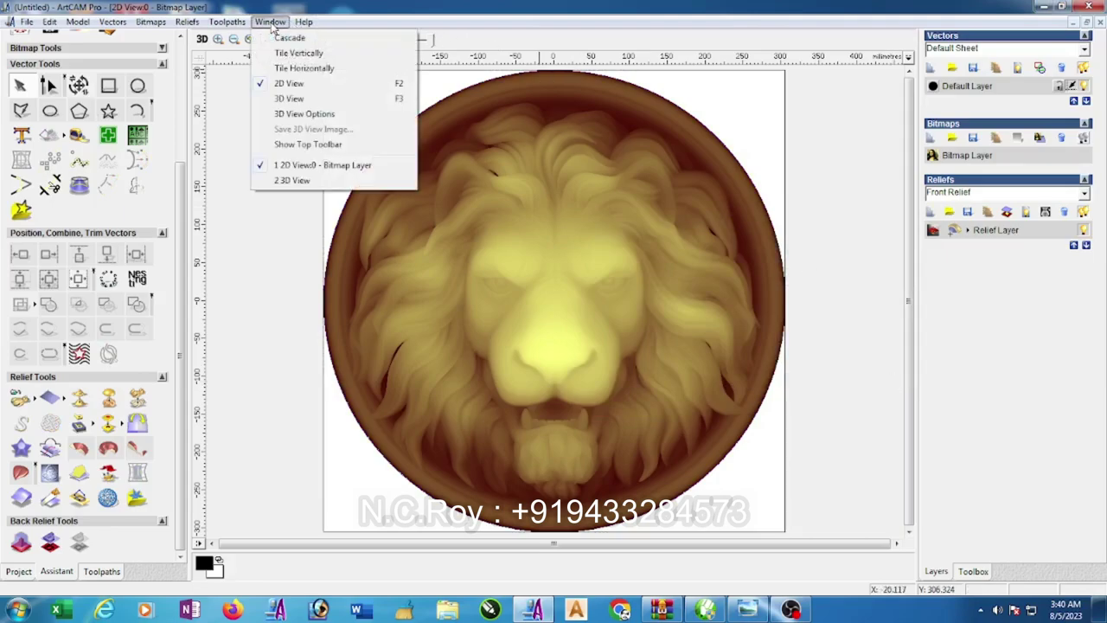
{"action": "left_click", "coordinate": [289, 49]}
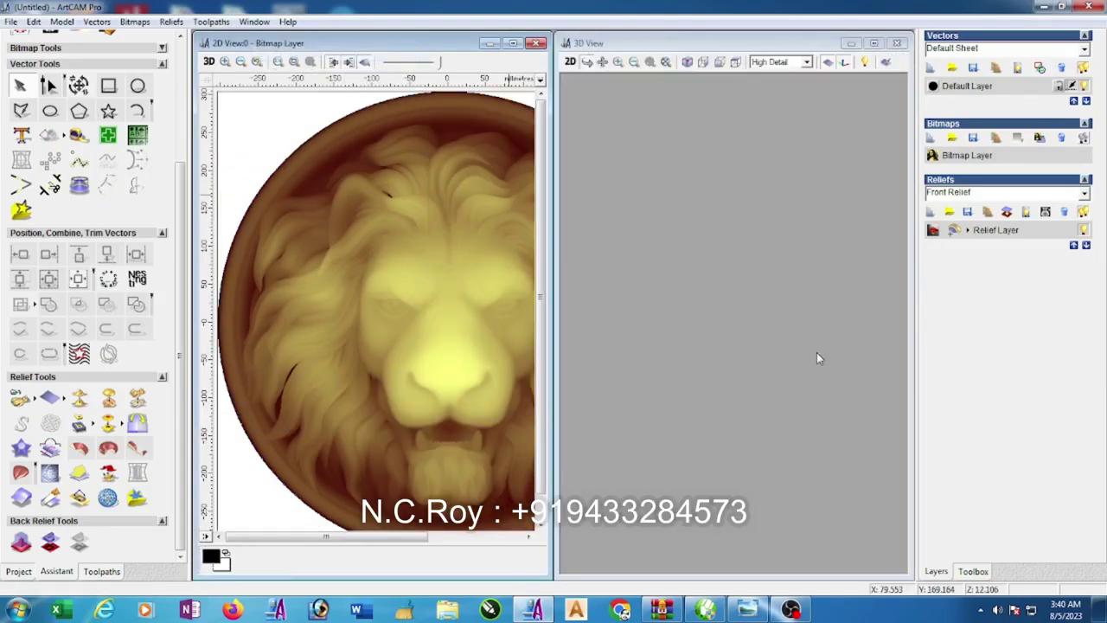
{"action": "mouse_move", "coordinate": [816, 353]}
{"action": "left_mouse_down"}
{"action": "mouse_move", "coordinate": [779, 375]}
{"action": "mouse_move", "coordinate": [736, 462]}
{"action": "mouse_move", "coordinate": [835, 290]}
{"action": "mouse_move", "coordinate": [835, 351]}
{"action": "left_mouse_up"}
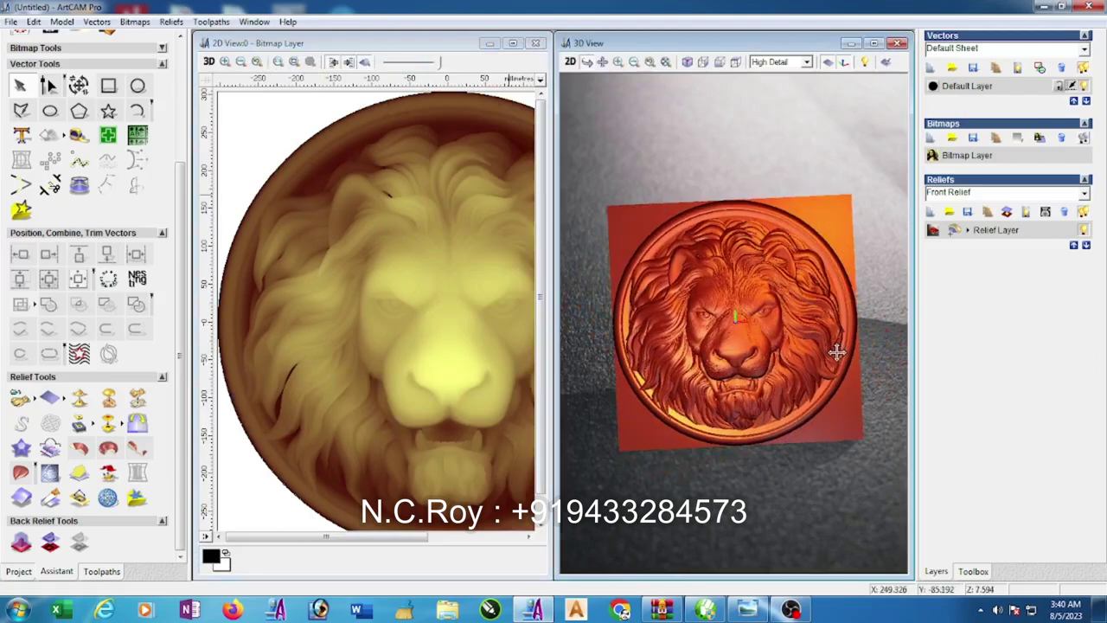
{"action": "mouse_move", "coordinate": [781, 282]}
{"action": "left_mouse_down"}
{"action": "mouse_move", "coordinate": [860, 331]}
{"action": "mouse_move", "coordinate": [859, 349]}
{"action": "left_mouse_up"}
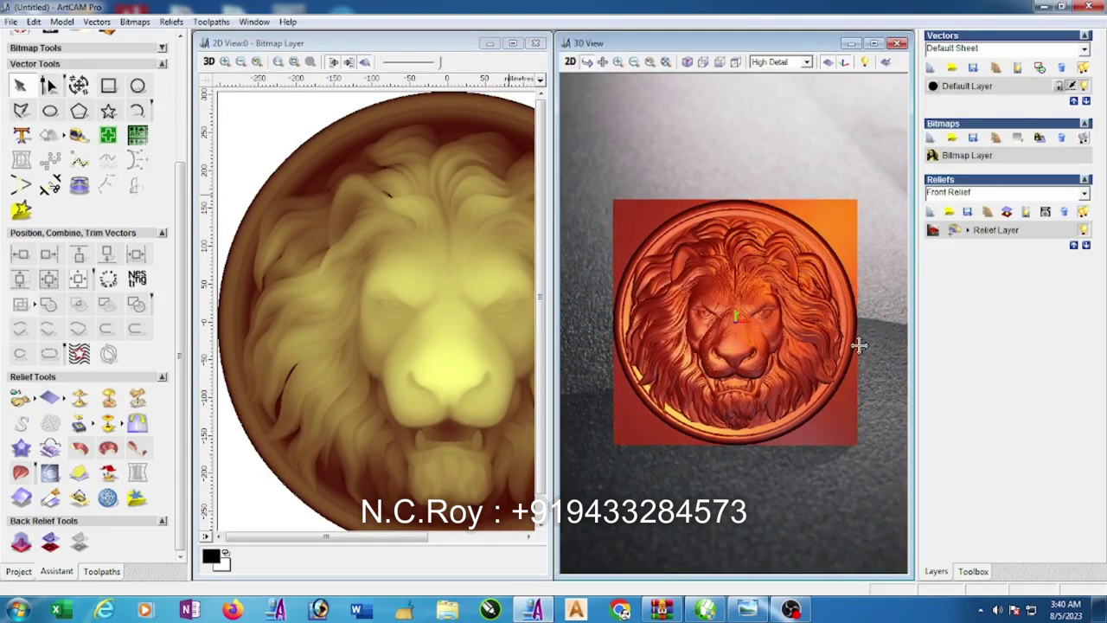
Fit the design with F3, ungroup all of the lion vector, and reselect the circle for Offset Vector(s)
{"action": "left_click", "coordinate": [450, 328]}
{"action": "key", "text": "F3"}
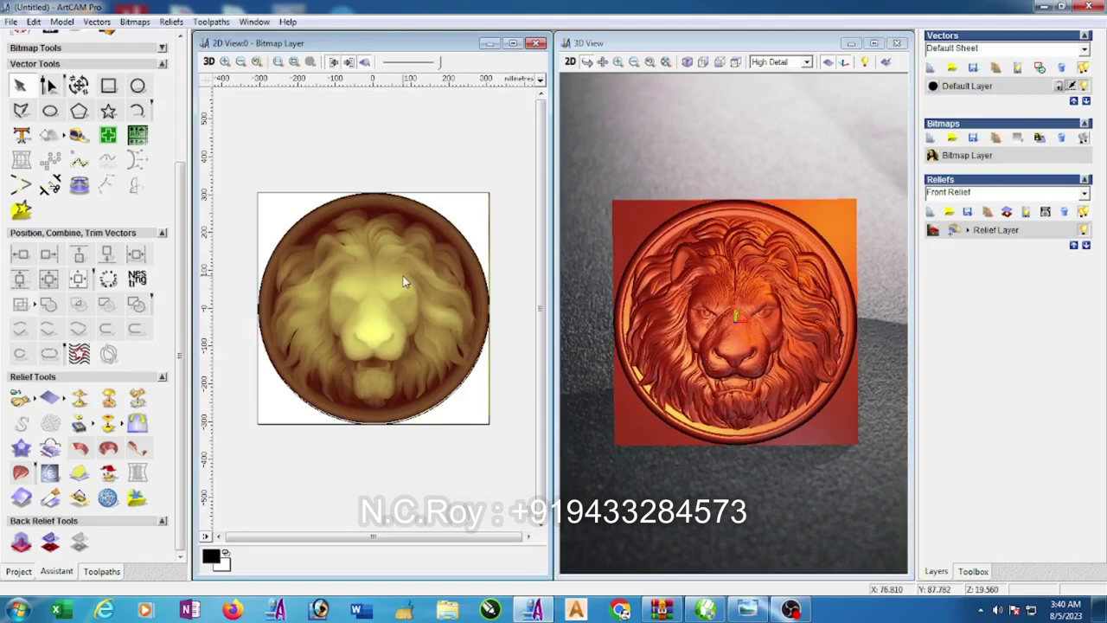
{"action": "left_click", "coordinate": [457, 231]}
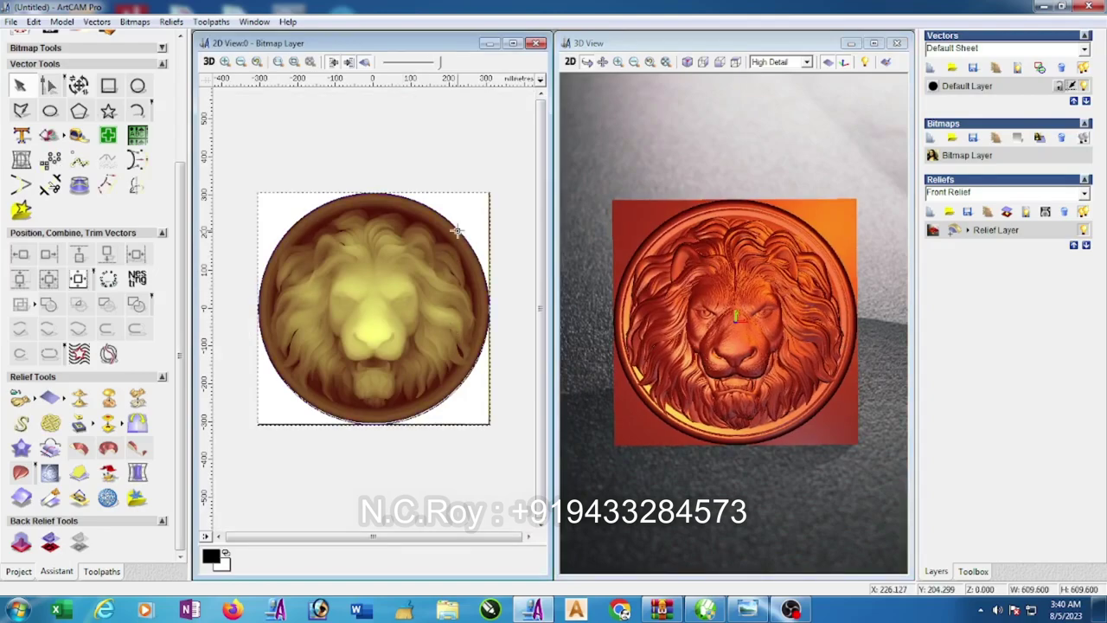
{"action": "right_click", "coordinate": [457, 231]}
{"action": "left_click", "coordinate": [519, 416]}
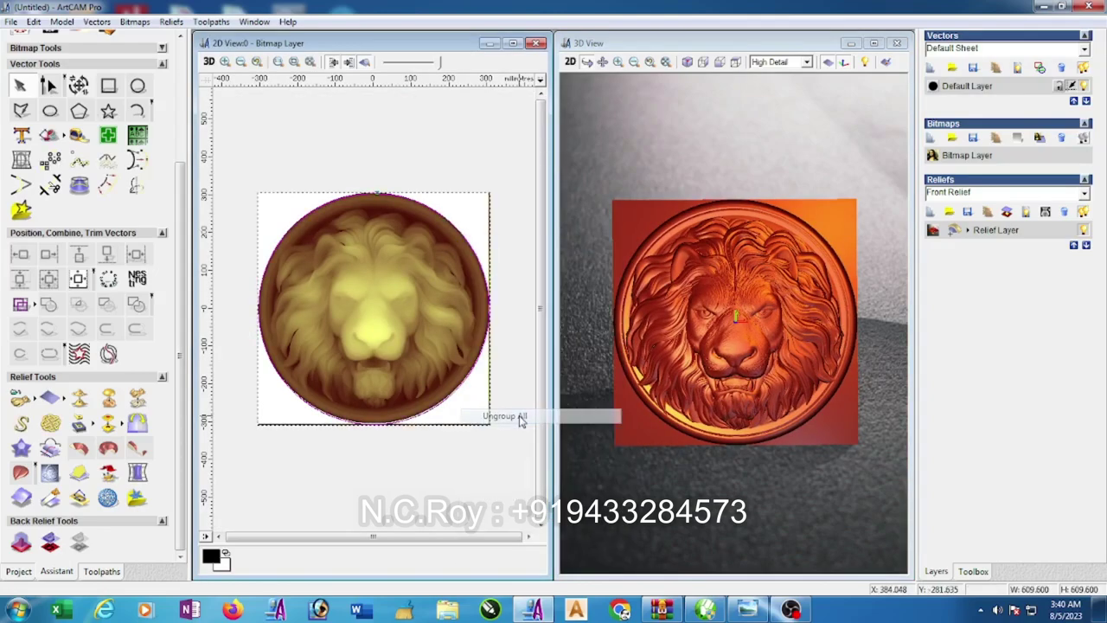
{"action": "left_click", "coordinate": [453, 142]}
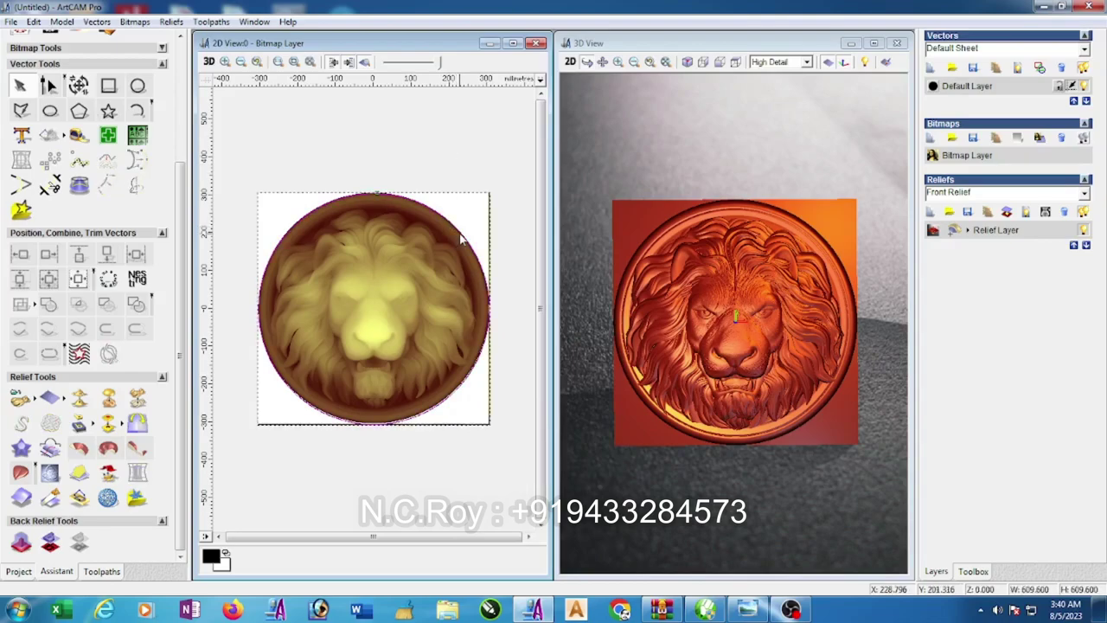
{"action": "left_click", "coordinate": [460, 233]}
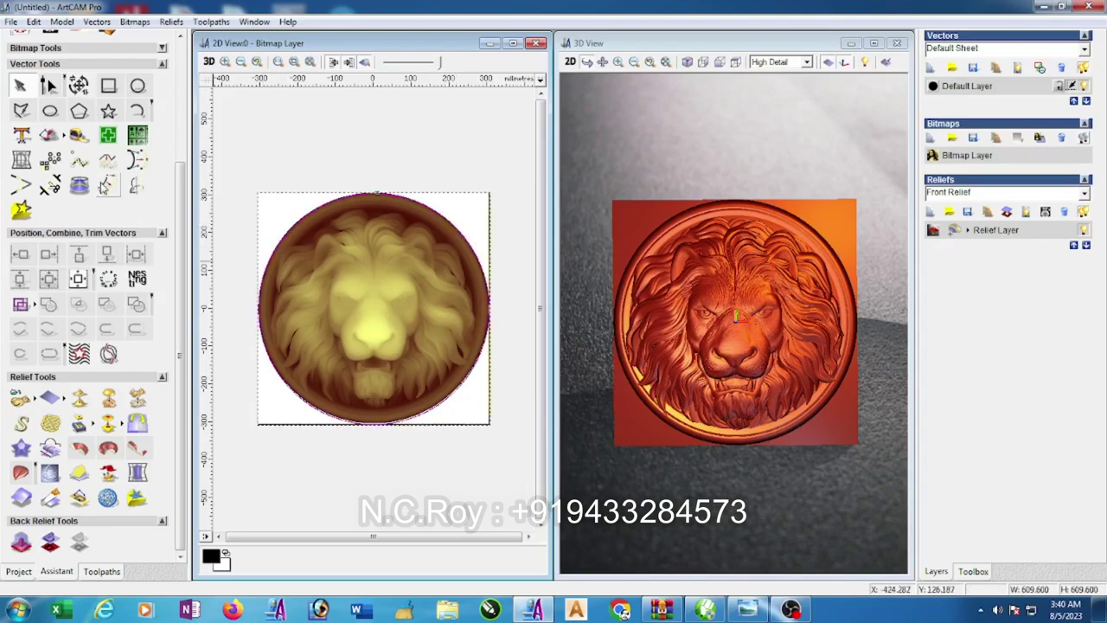
{"action": "left_click", "coordinate": [103, 183]}
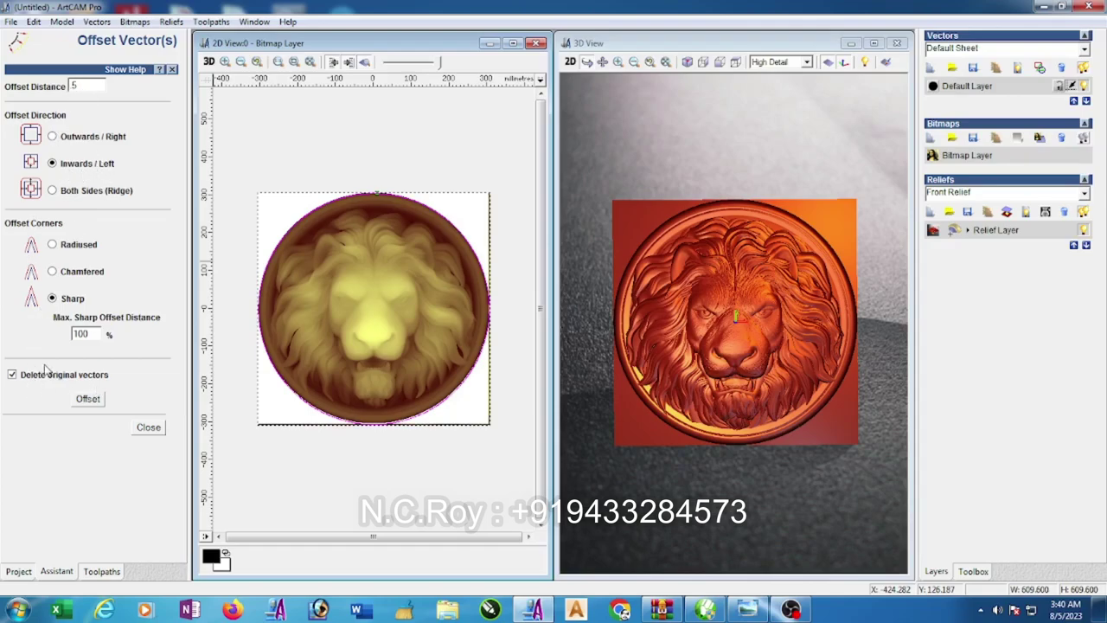
Offset the circle 5 inwards with sharp corners, deleting the original, then close the offset panel
{"action": "left_click", "coordinate": [89, 400]}
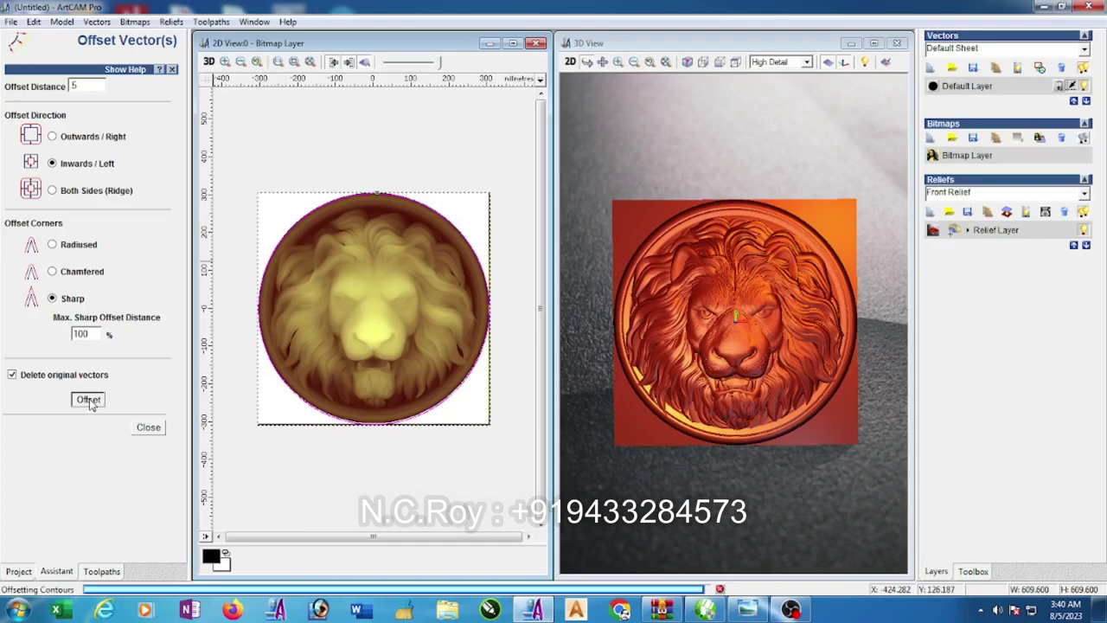
{"action": "left_click", "coordinate": [149, 430]}
{"action": "scroll", "coordinate": [346, 321], "scroll_direction": "up", "scroll_amount": 3}
{"action": "scroll", "coordinate": [253, 317], "scroll_direction": "up", "scroll_amount": 3}
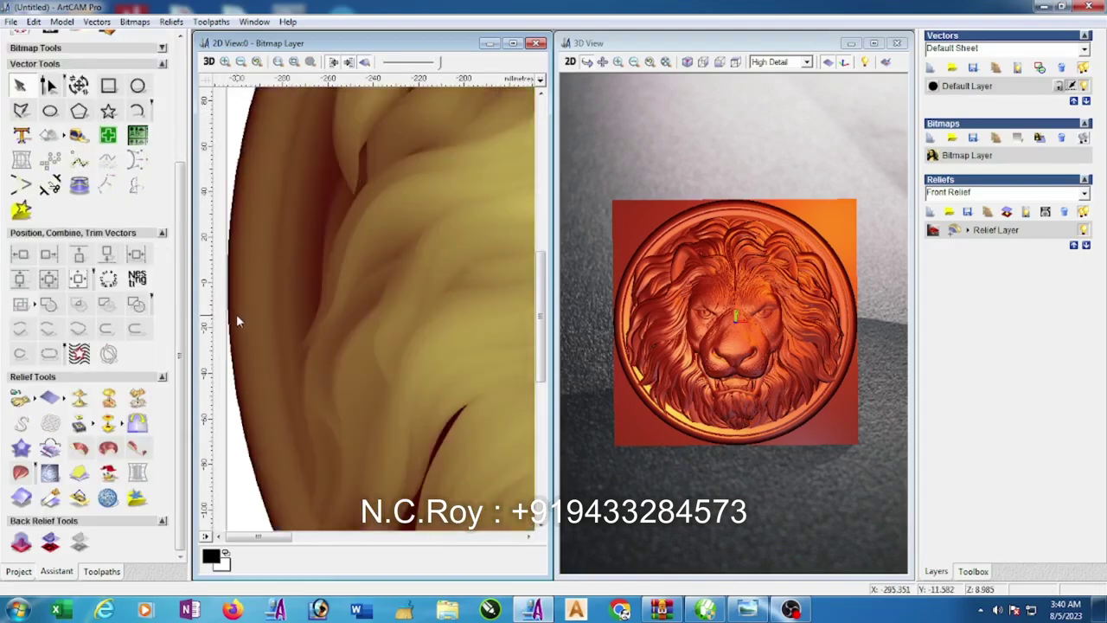
{"action": "scroll", "coordinate": [239, 321], "scroll_direction": "up", "scroll_amount": 3}
{"action": "scroll", "coordinate": [239, 338], "scroll_direction": "up", "scroll_amount": 3}
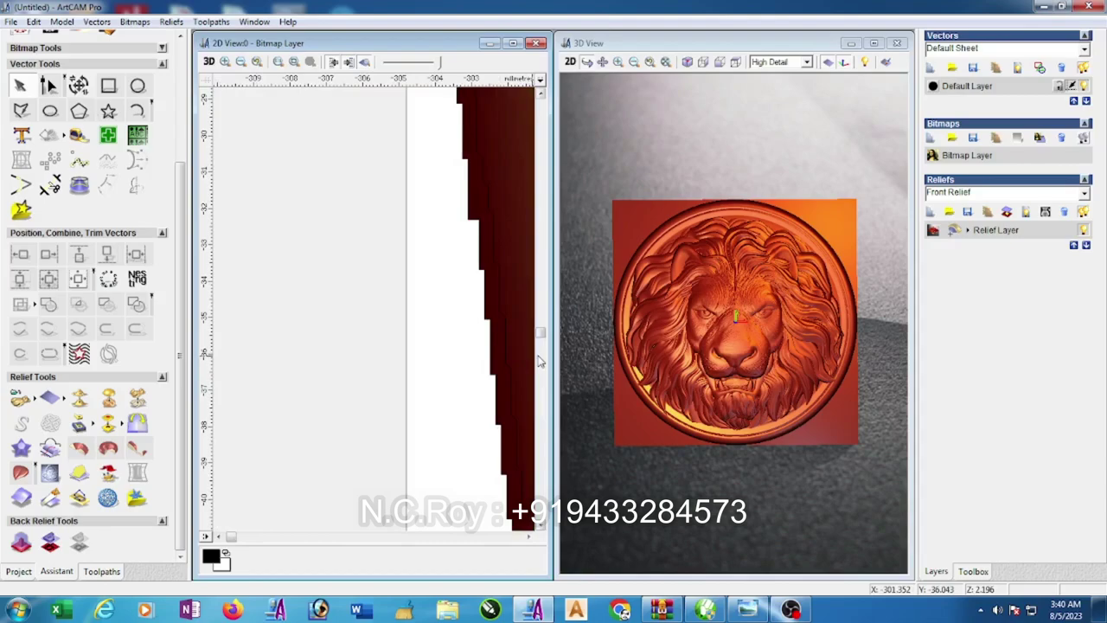
{"action": "scroll", "coordinate": [472, 362], "scroll_direction": "down", "scroll_amount": 3}
{"action": "scroll", "coordinate": [450, 364], "scroll_direction": "down", "scroll_amount": 3}
{"action": "scroll", "coordinate": [438, 361], "scroll_direction": "down", "scroll_amount": 3}
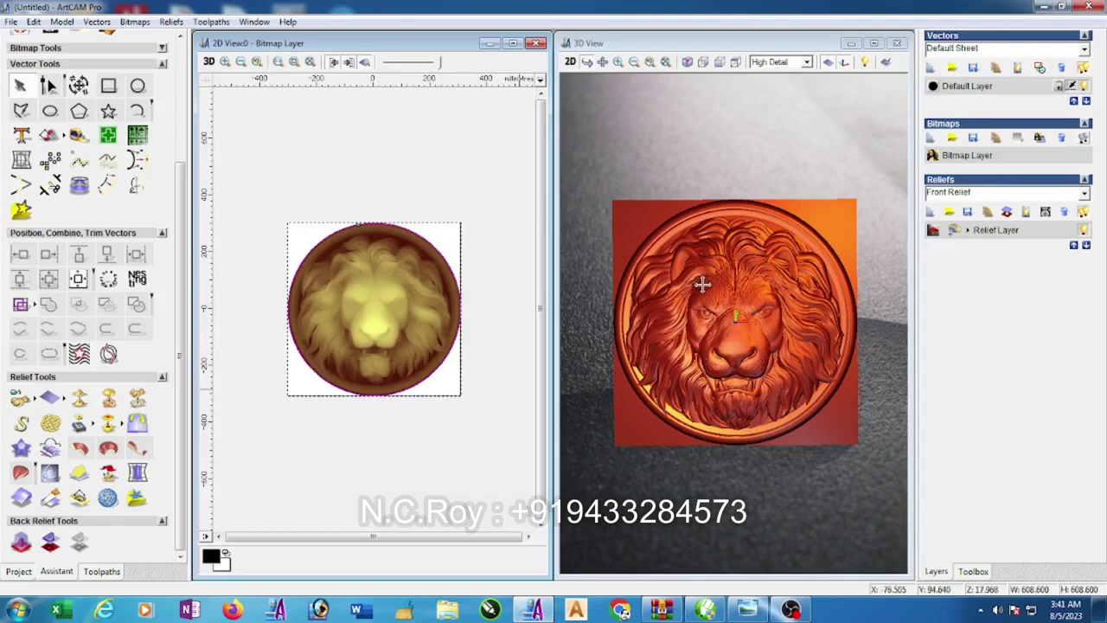
Tilt the 3D lion relief to a frontal view and show the Toolpaths panel
{"action": "left_click", "coordinate": [759, 354]}
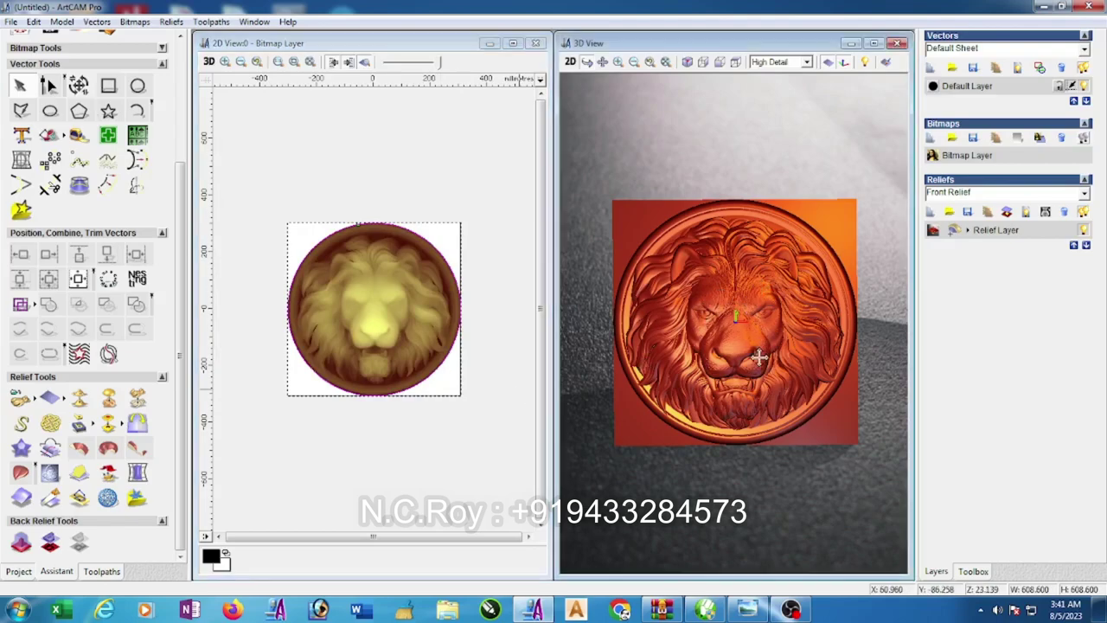
{"action": "scroll", "coordinate": [669, 325], "scroll_direction": "up", "scroll_amount": 3}
{"action": "mouse_move", "coordinate": [625, 416]}
{"action": "left_mouse_down"}
{"action": "mouse_move", "coordinate": [781, 390]}
{"action": "mouse_move", "coordinate": [804, 337]}
{"action": "left_mouse_up"}
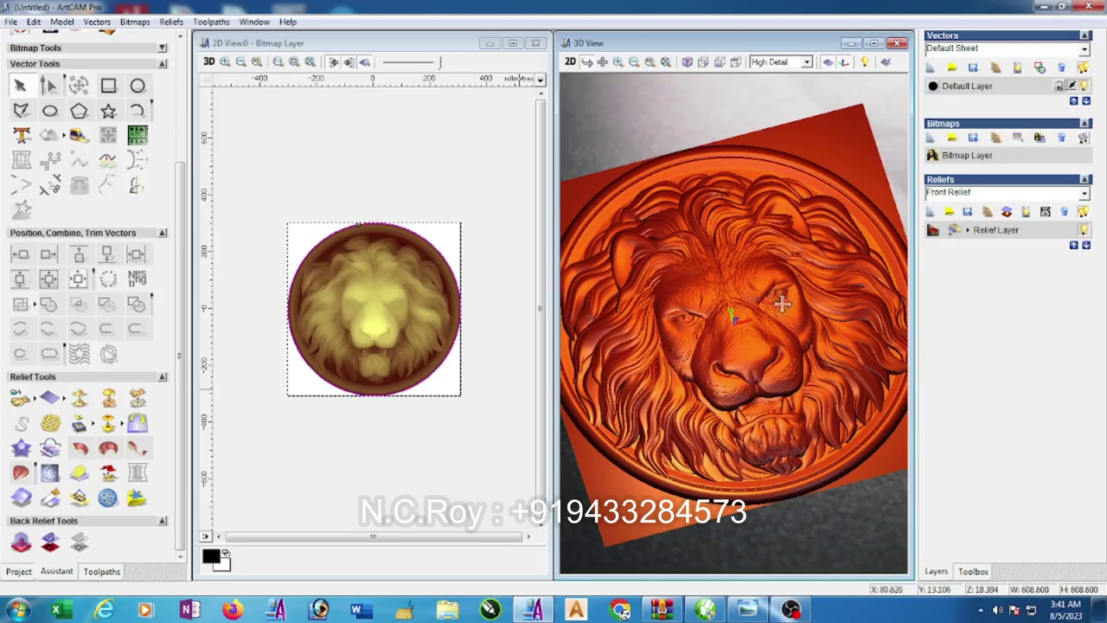
{"action": "mouse_move", "coordinate": [776, 298]}
{"action": "left_mouse_down"}
{"action": "mouse_move", "coordinate": [762, 401]}
{"action": "mouse_move", "coordinate": [768, 381]}
{"action": "left_mouse_up"}
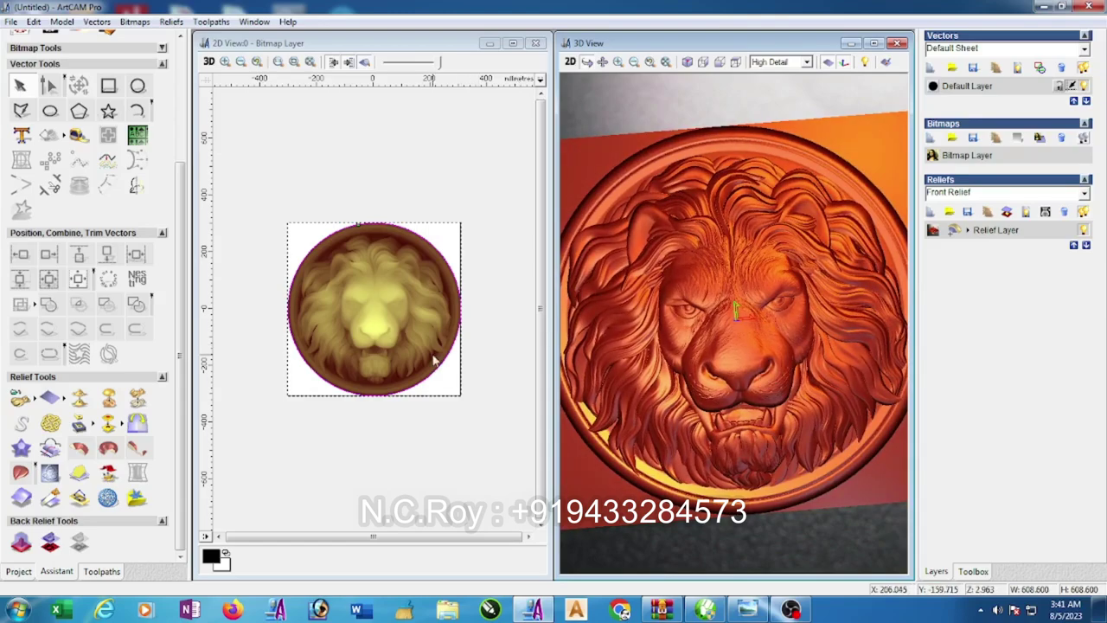
{"action": "left_click", "coordinate": [108, 571]}
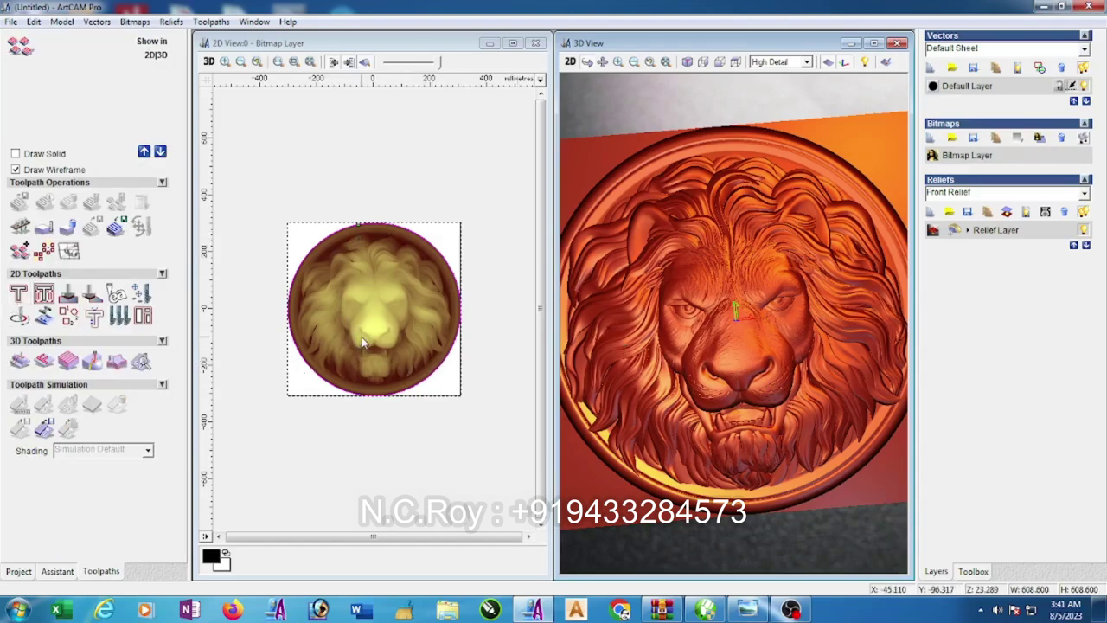
Start an inside profiling toolpath with a 5 mm finish depth
{"action": "left_click", "coordinate": [18, 296]}
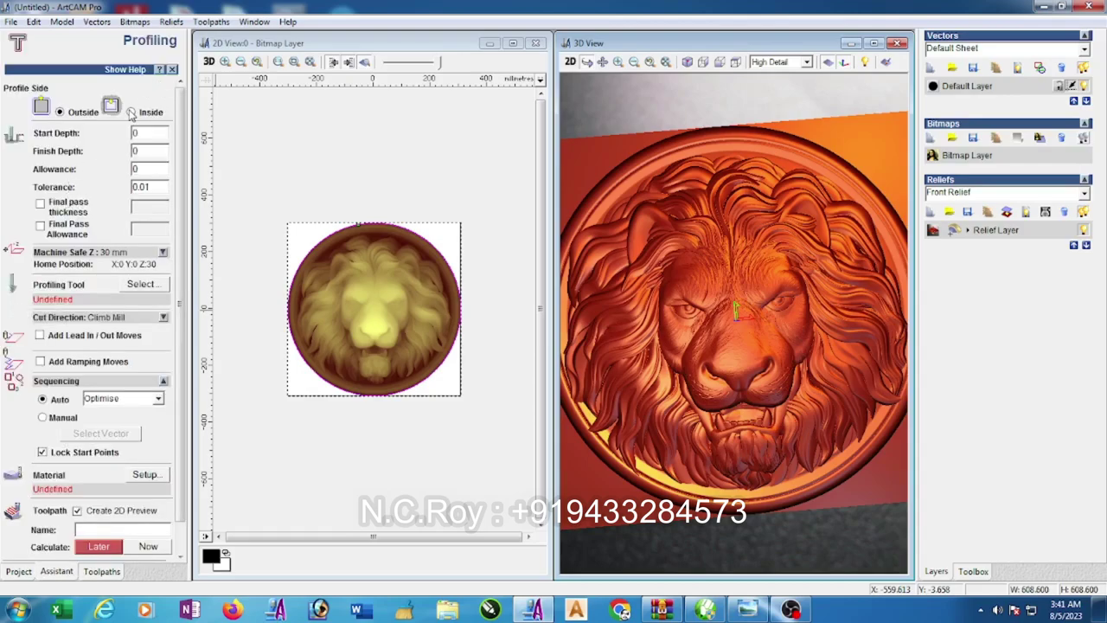
{"action": "left_click", "coordinate": [131, 114]}
{"action": "double_click", "coordinate": [136, 151]}
{"action": "type", "text": "5"}
Choose the End Mill 6 mm cutter with a 5 mm stepdown, then open Material Setup
{"action": "left_click", "coordinate": [140, 286]}
{"action": "left_click", "coordinate": [454, 321]}
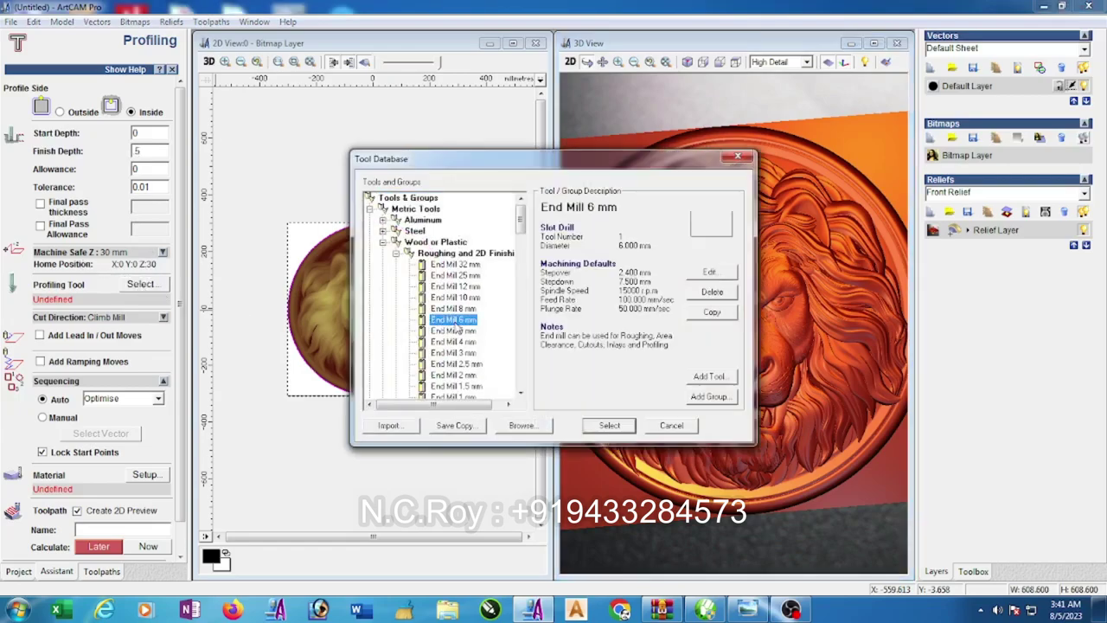
{"action": "left_click", "coordinate": [709, 272]}
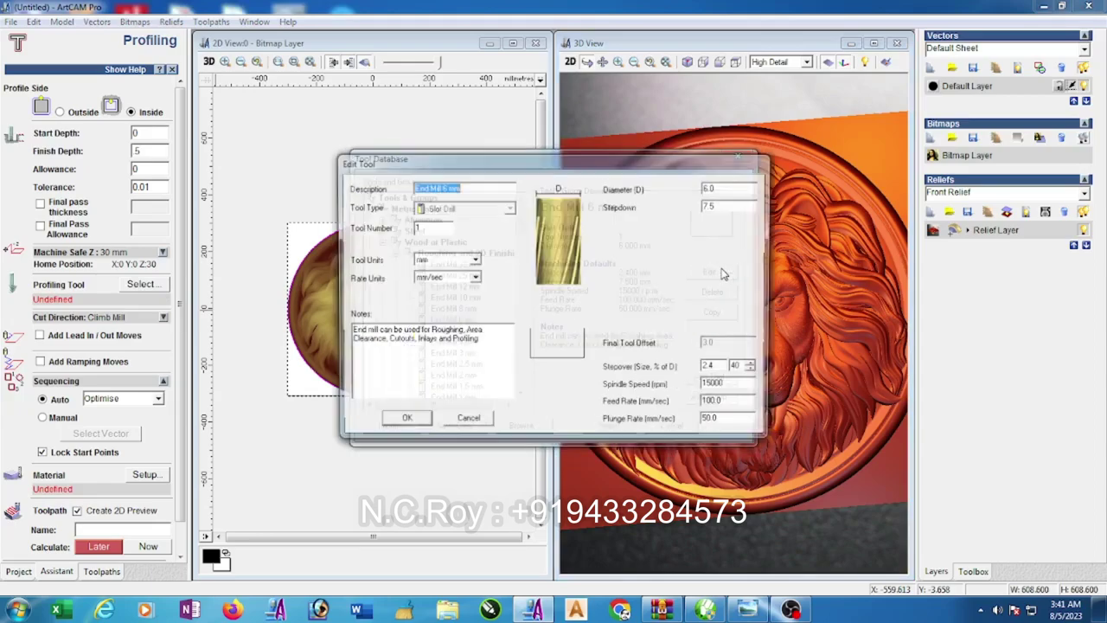
{"action": "double_click", "coordinate": [728, 208]}
{"action": "type", "text": "5"}
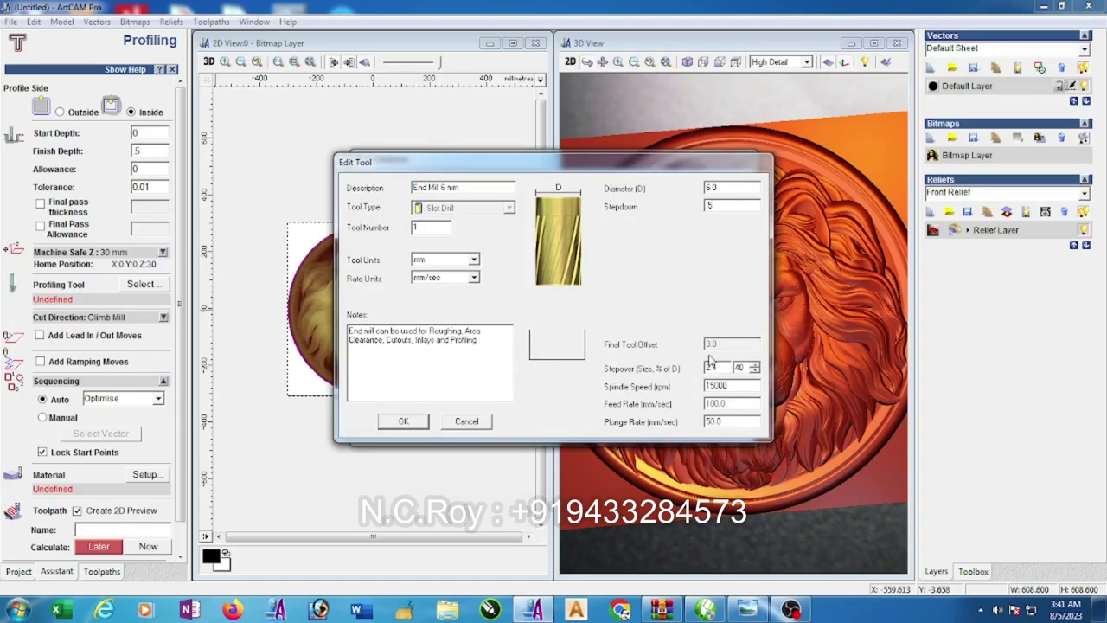
{"action": "left_click", "coordinate": [404, 422]}
{"action": "left_click", "coordinate": [615, 428]}
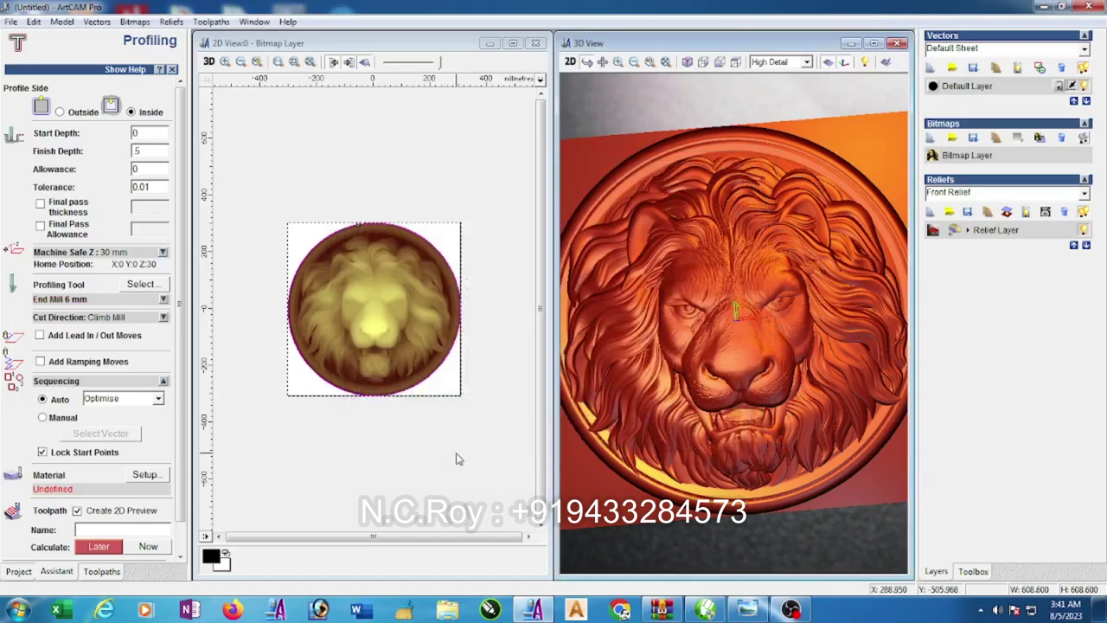
{"action": "left_click", "coordinate": [138, 475]}
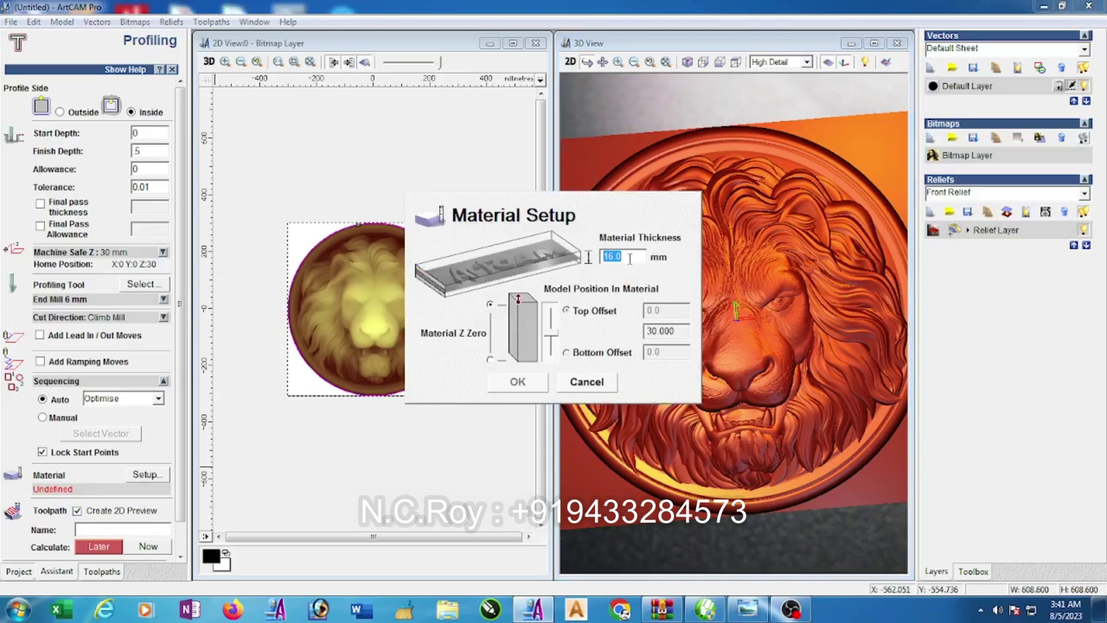
Enter a 50 mm material thickness and confirm Material Setup
{"action": "type", "text": "50"}
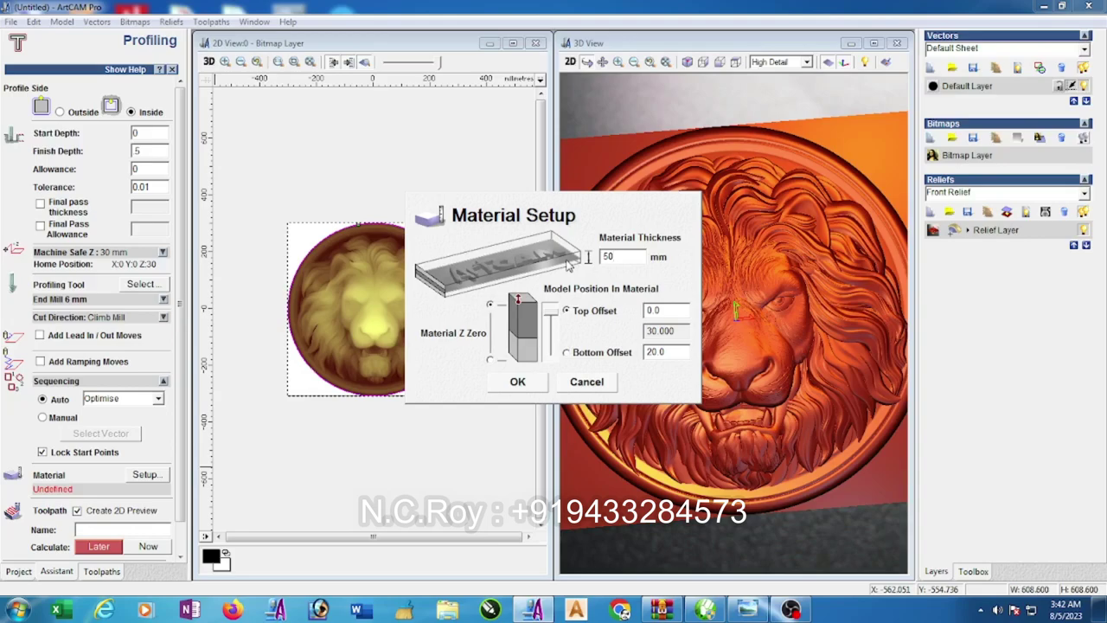
{"action": "left_click", "coordinate": [519, 382]}
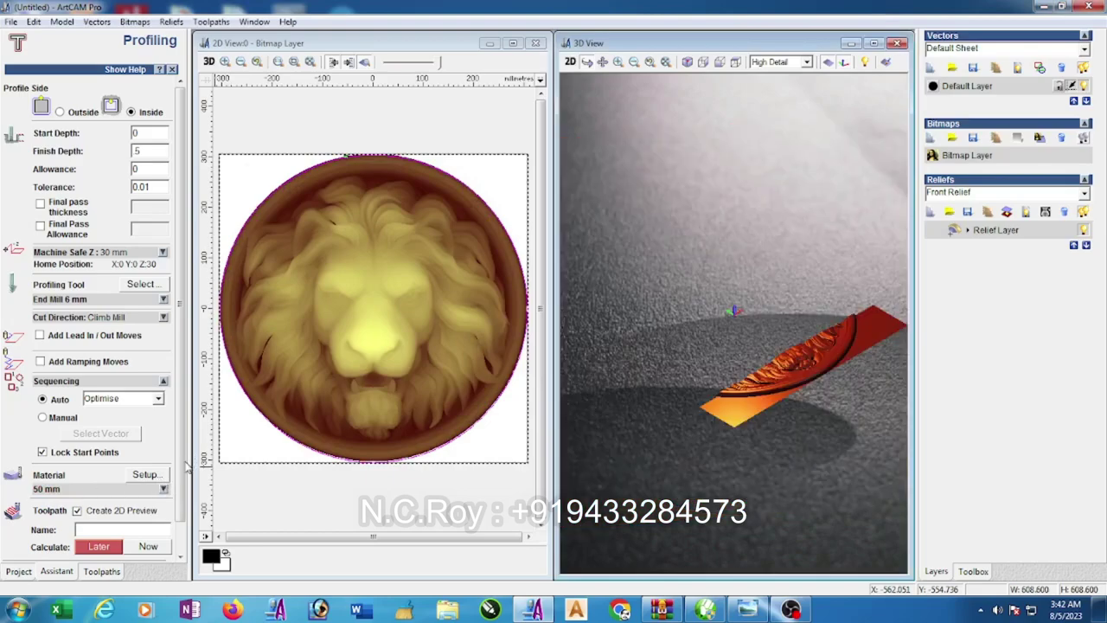
Calculate the Profile toolpath with the End Mill 6 mm and close the profiling panel
{"action": "left_click", "coordinate": [148, 548]}
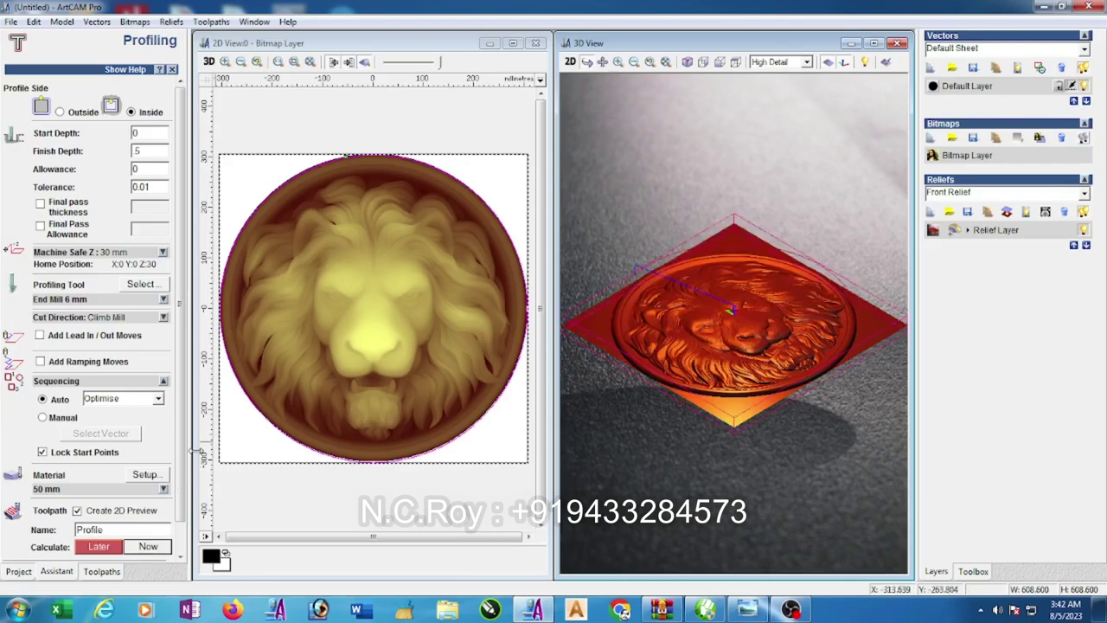
{"action": "scroll", "coordinate": [183, 520], "scroll_direction": "down", "scroll_amount": 2}
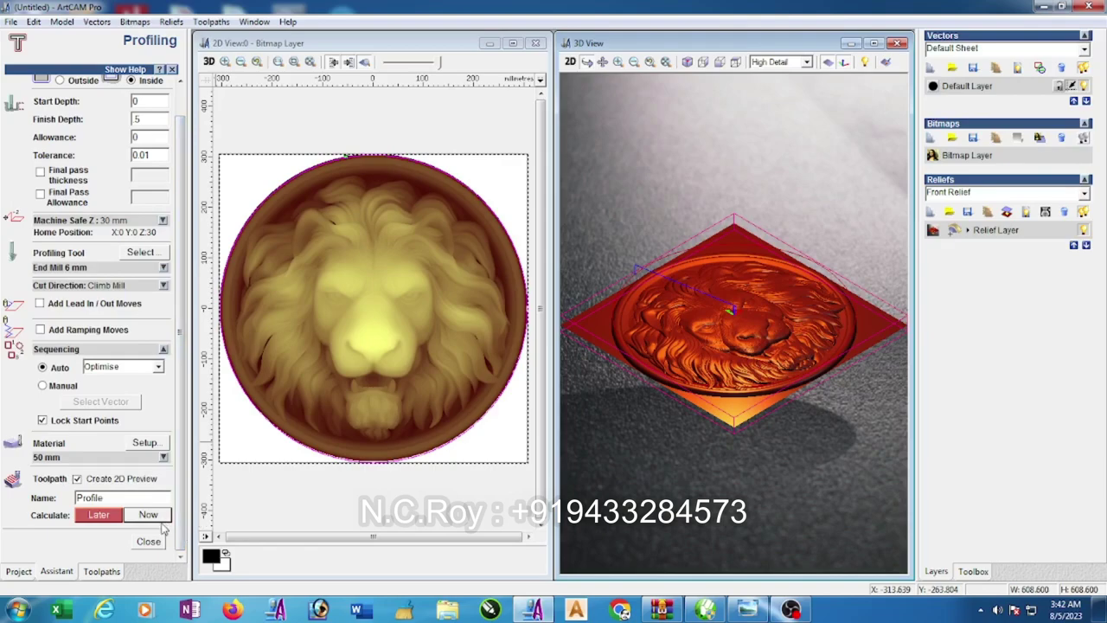
{"action": "left_click", "coordinate": [154, 541]}
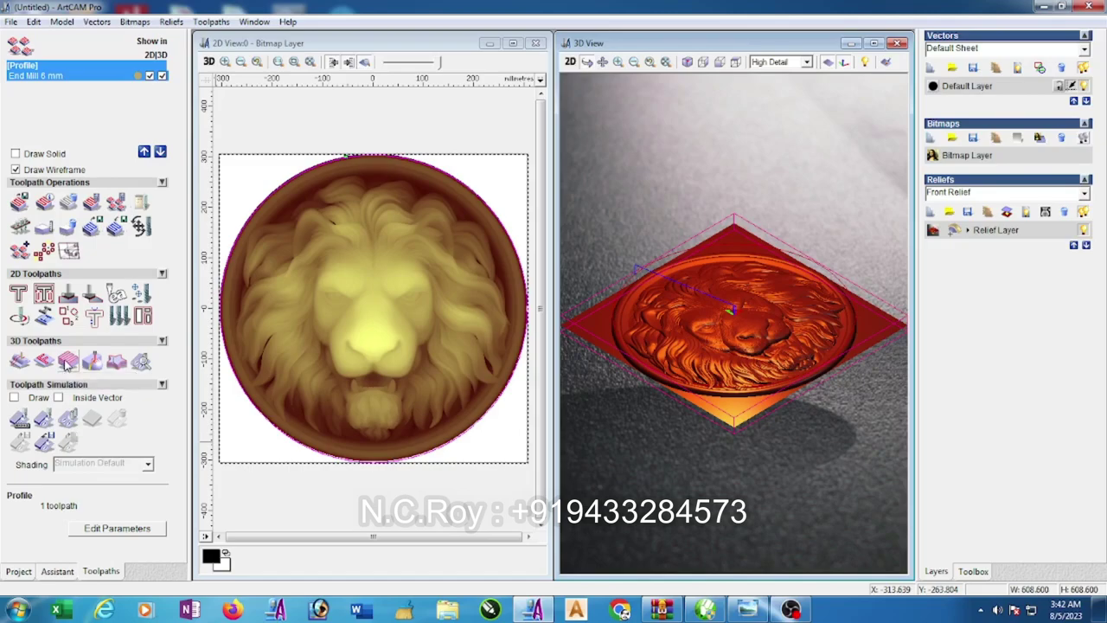
Start Z Level Roughing limited to the selected vector and choose the End Mill 6 mm cutter
{"action": "left_click", "coordinate": [68, 361]}
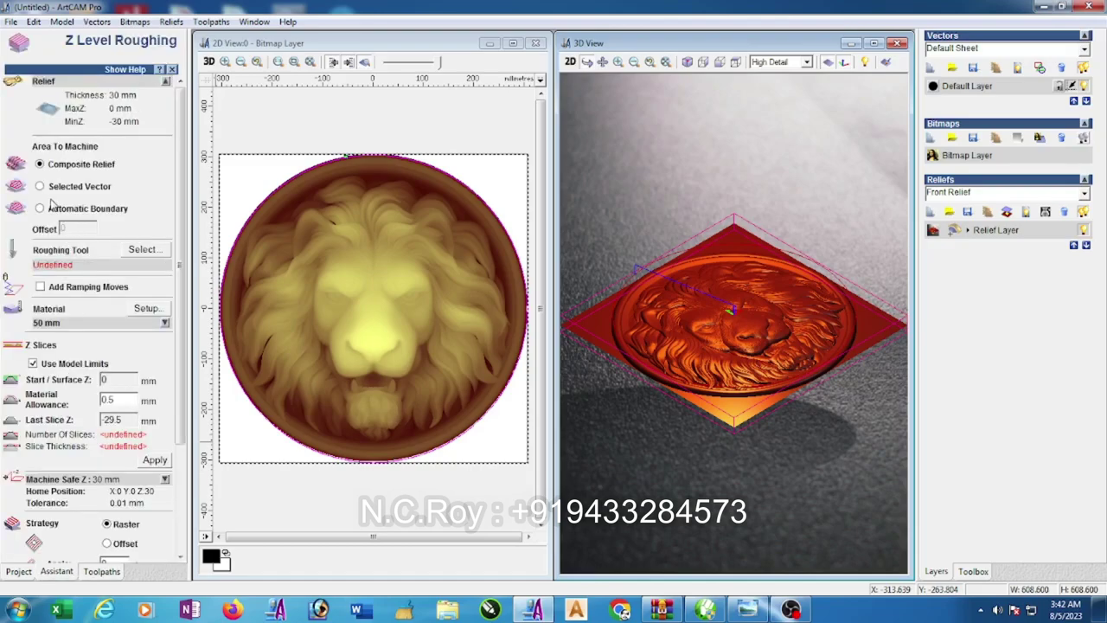
{"action": "left_click", "coordinate": [40, 187]}
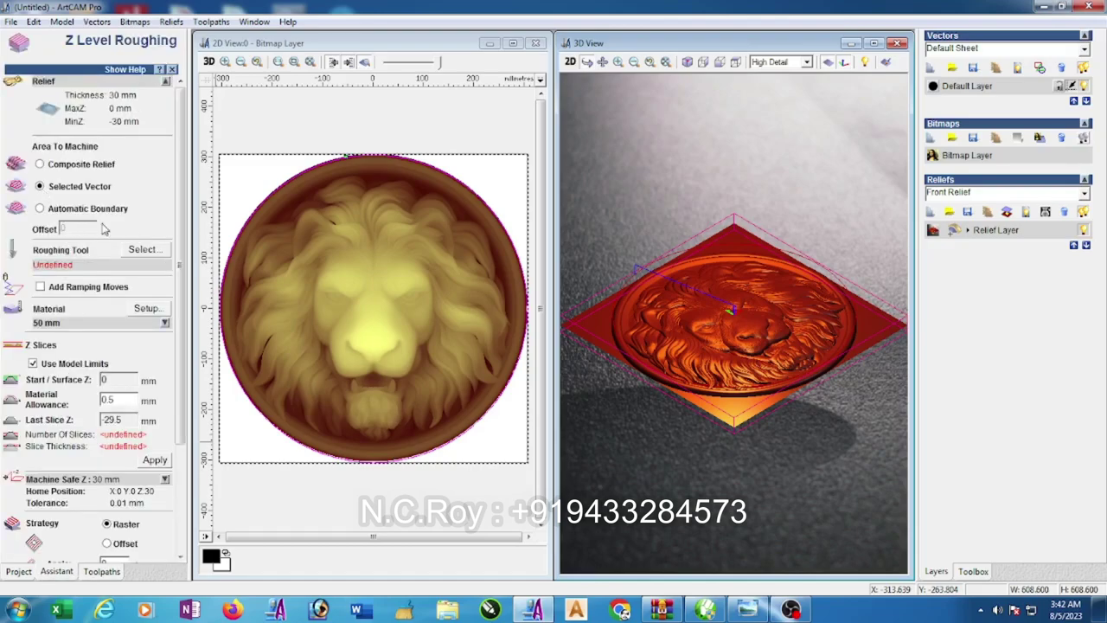
{"action": "left_click", "coordinate": [143, 250]}
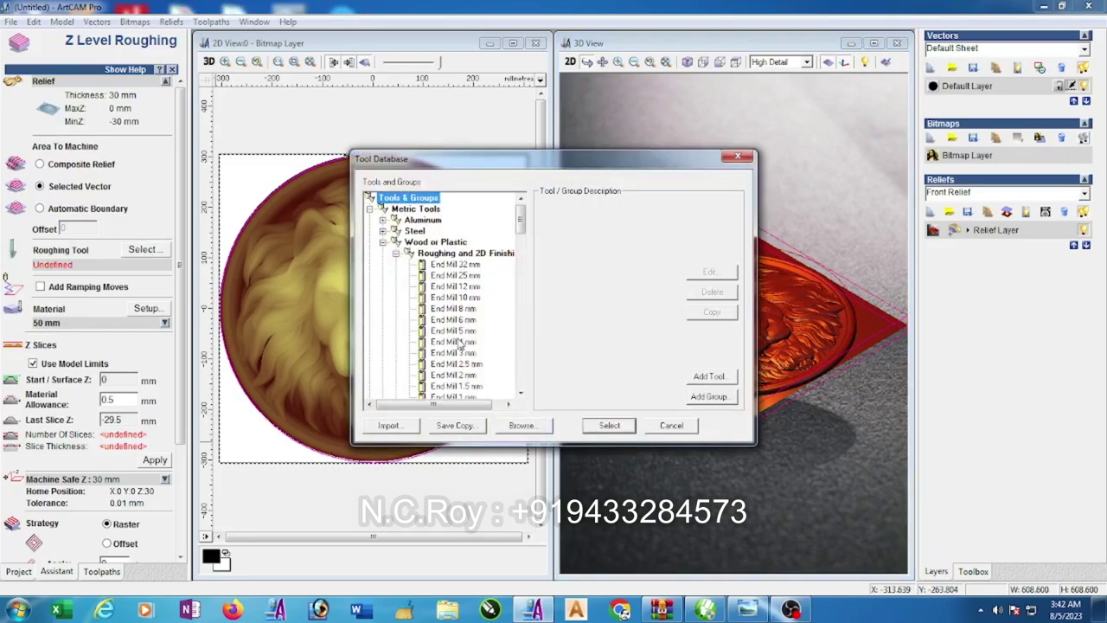
{"action": "left_click", "coordinate": [465, 322]}
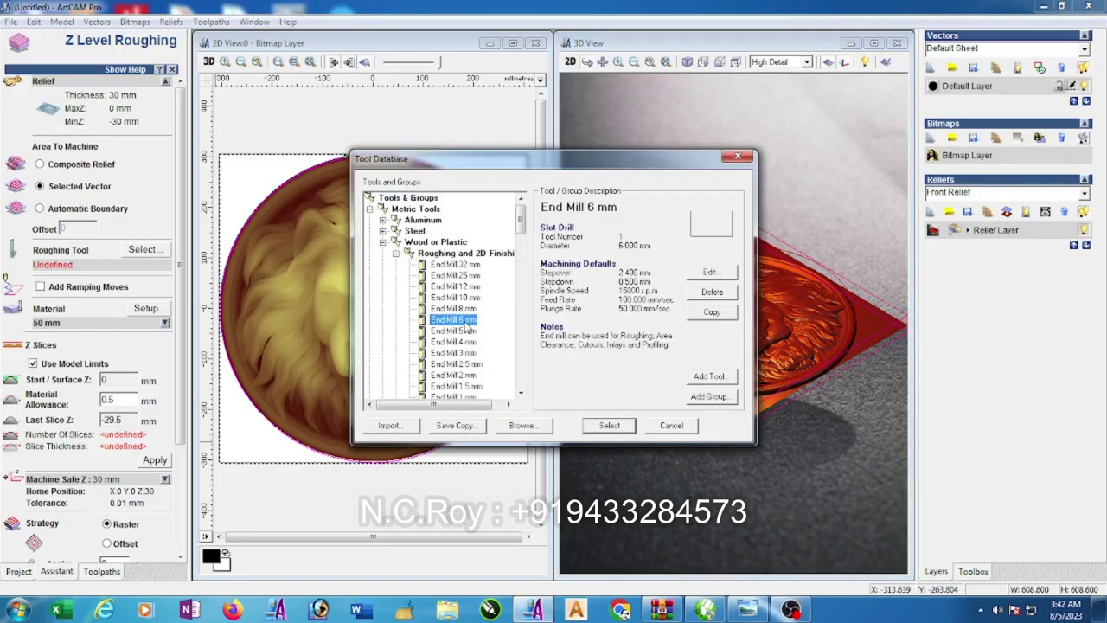
Change the 6 mm end mill's stepdown to 3 mm and use it for roughing
{"action": "left_click", "coordinate": [725, 273]}
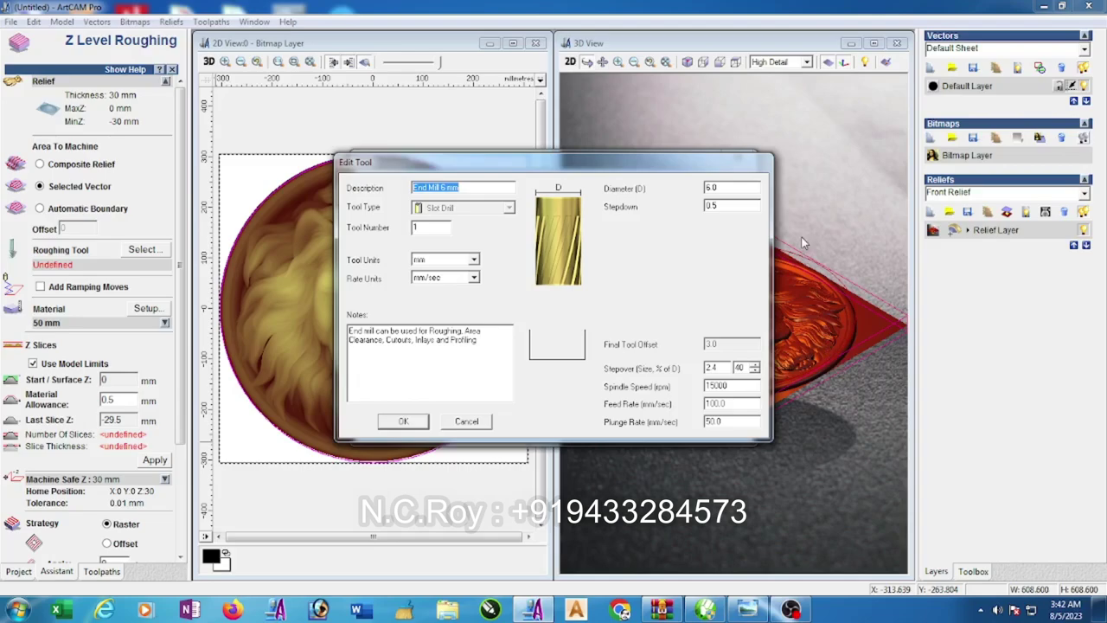
{"action": "left_click_drag", "start_coordinate": [720, 207], "coordinate": [690, 208]}
{"action": "type", "text": "3"}
{"action": "left_click", "coordinate": [404, 423]}
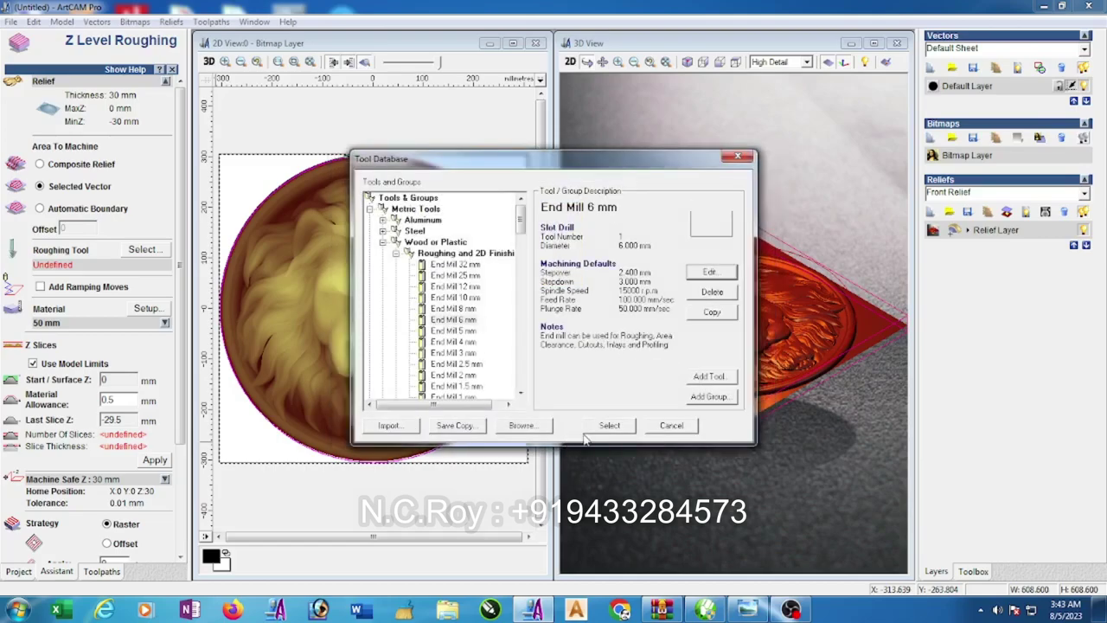
{"action": "left_click", "coordinate": [609, 424]}
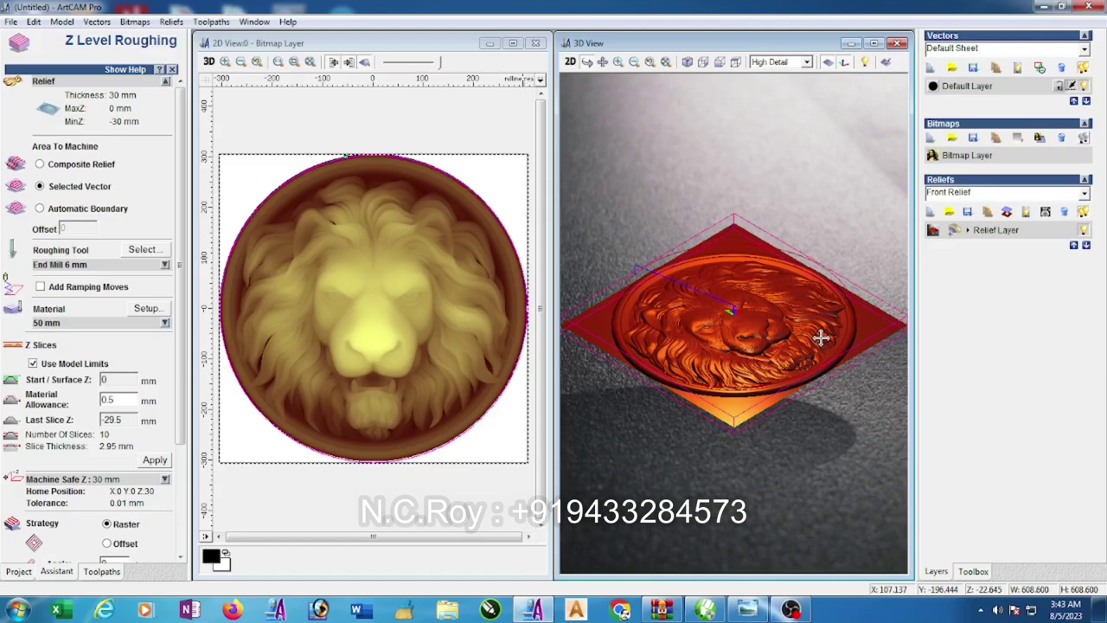
Accept the 50 mm material setup, then calculate the Z Roughing toolpath and close its panel
{"action": "left_click", "coordinate": [146, 311]}
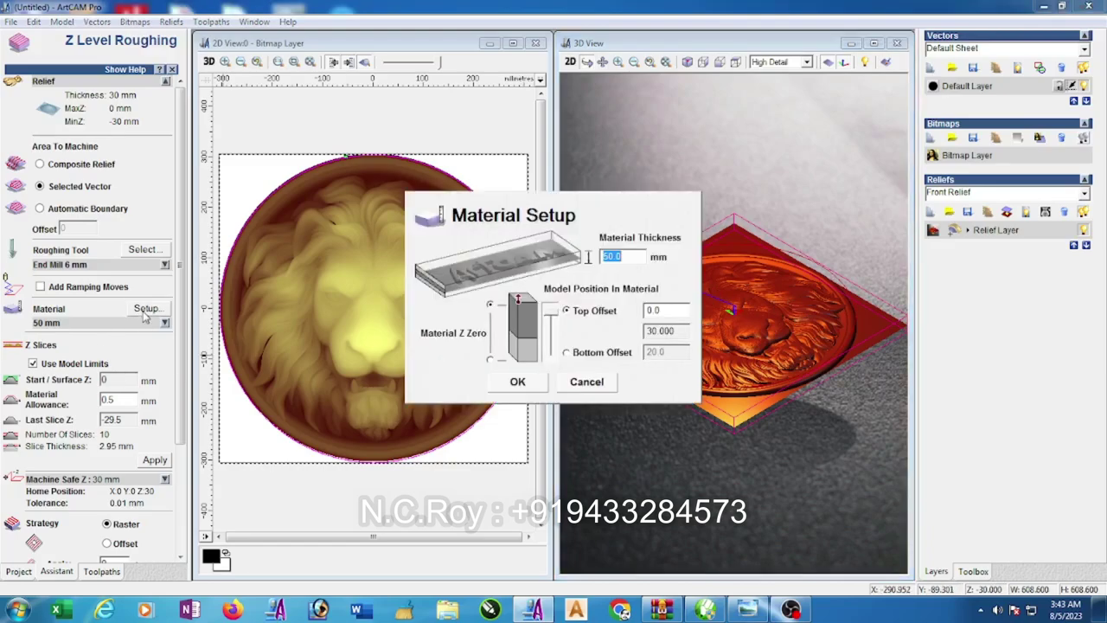
{"action": "left_click", "coordinate": [520, 383]}
{"action": "scroll", "coordinate": [147, 520], "scroll_direction": "down", "scroll_amount": 3}
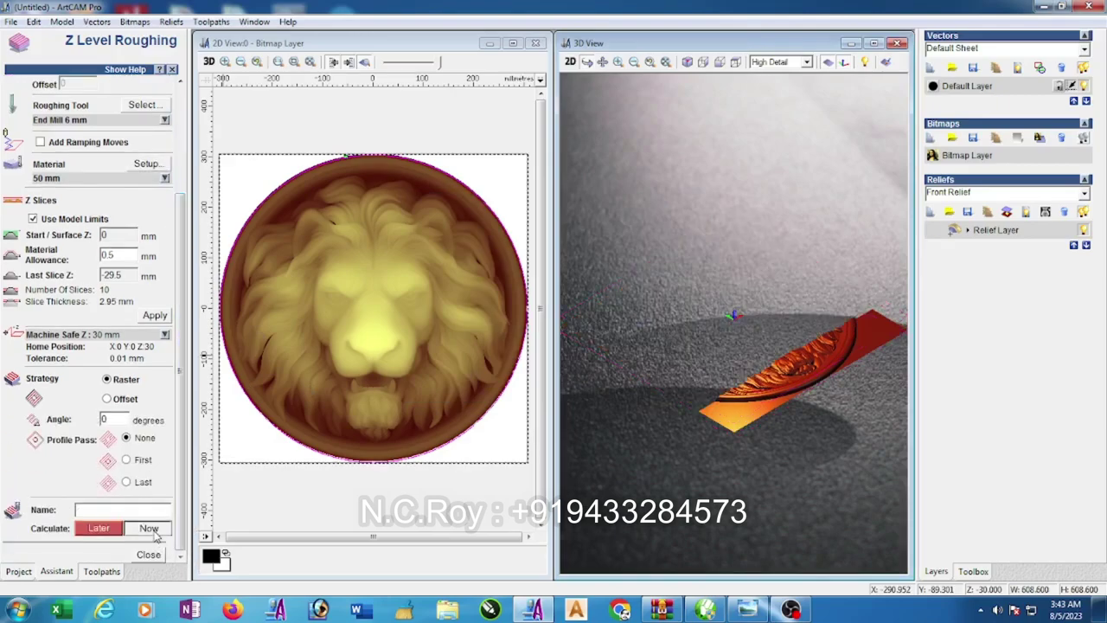
{"action": "left_click", "coordinate": [149, 528]}
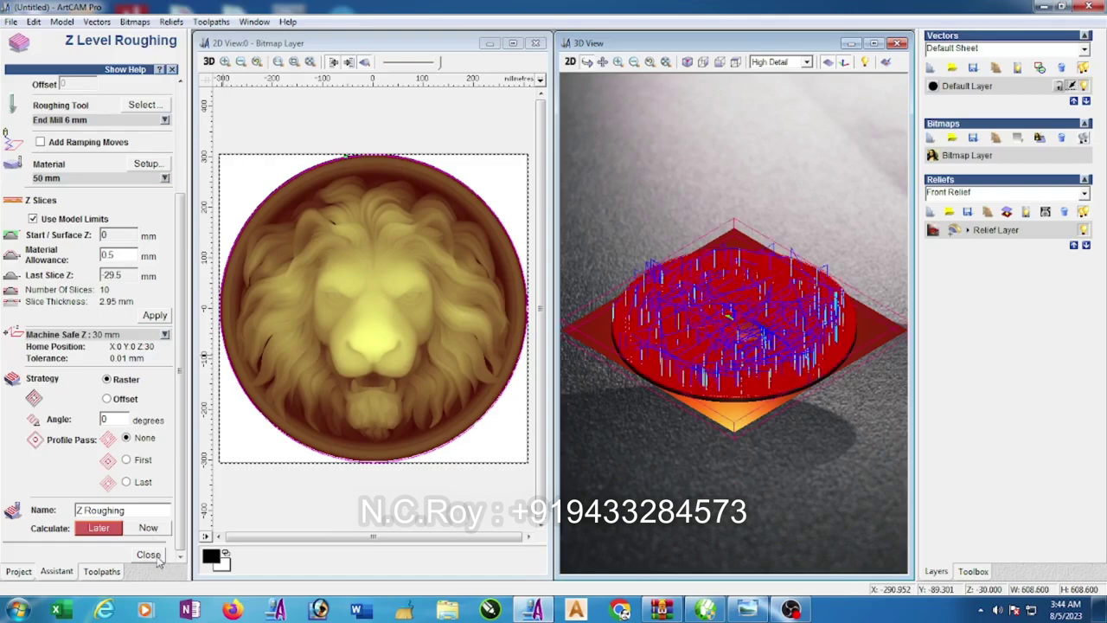
{"action": "left_click", "coordinate": [156, 556]}
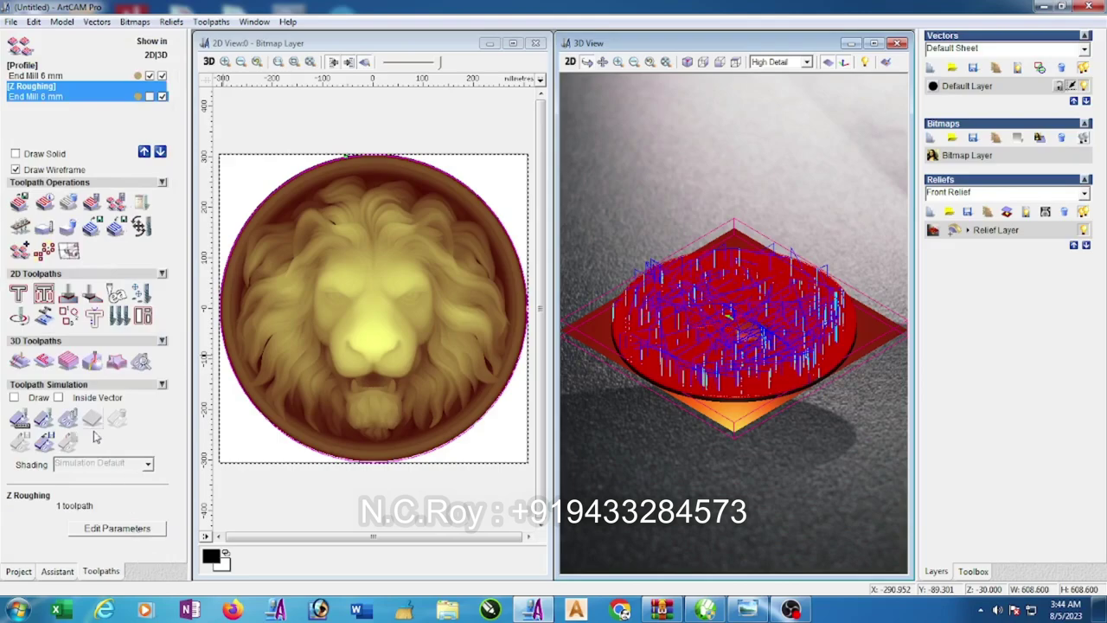
Start a Machine Relief finish inside the selected vector and pick the Ball Nose 2 mm tool
{"action": "left_click", "coordinate": [19, 362]}
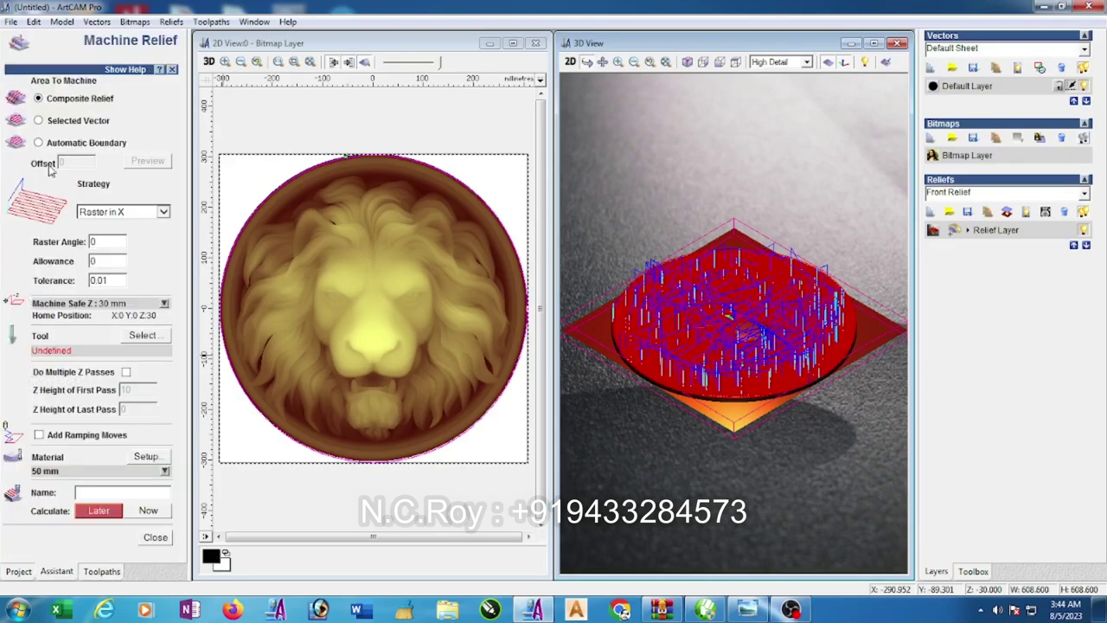
{"action": "left_click", "coordinate": [38, 121]}
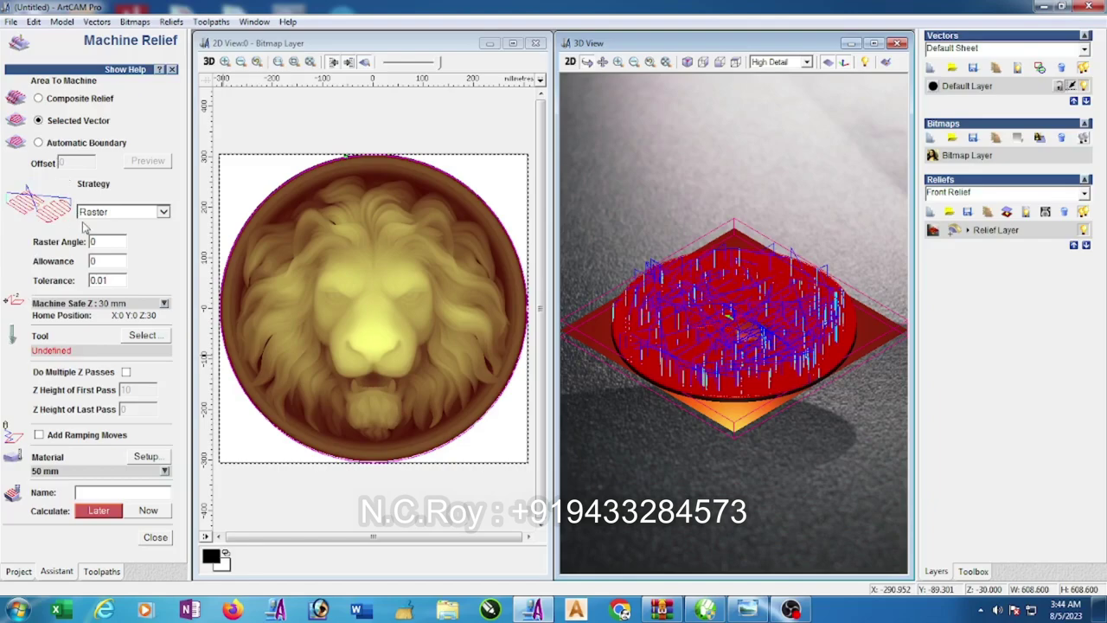
{"action": "left_click", "coordinate": [144, 337]}
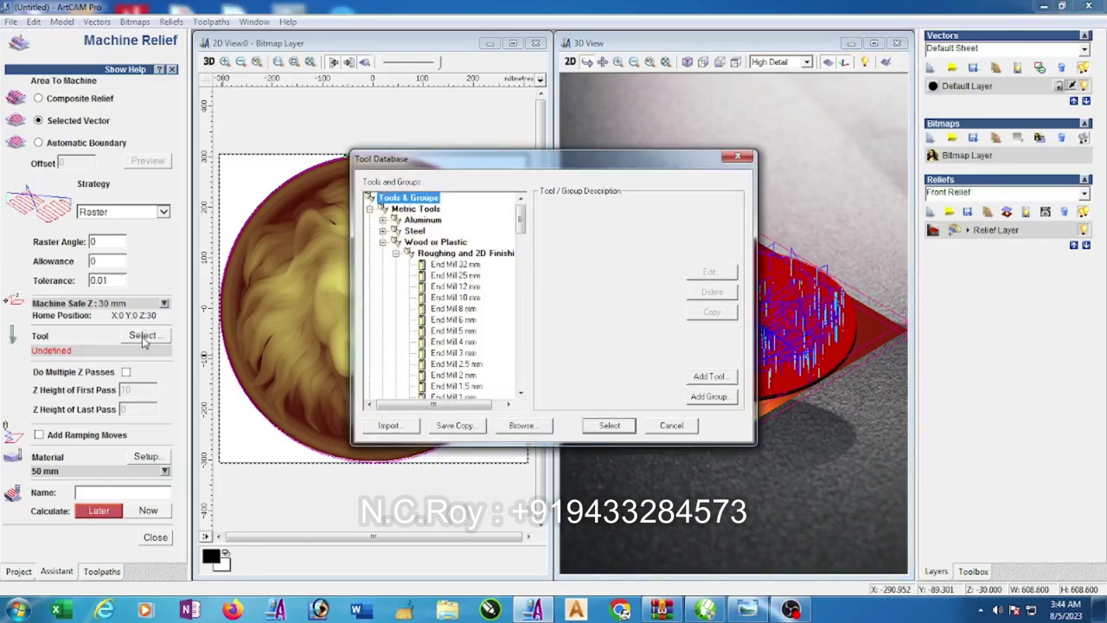
{"action": "left_click_drag", "start_coordinate": [525, 216], "coordinate": [526, 256]}
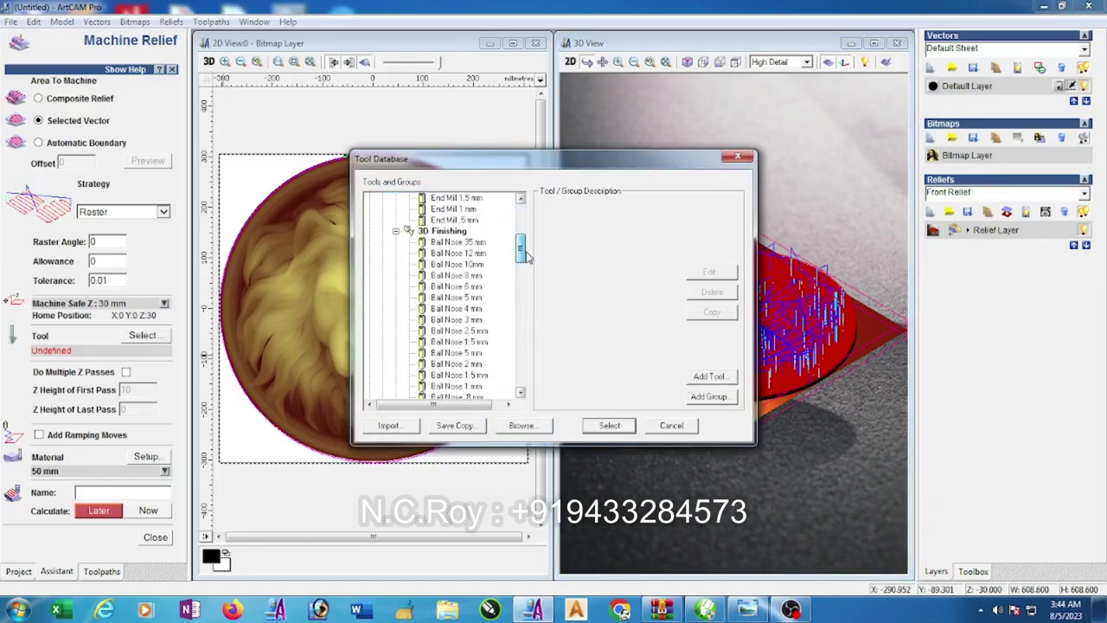
{"action": "left_click", "coordinate": [471, 344]}
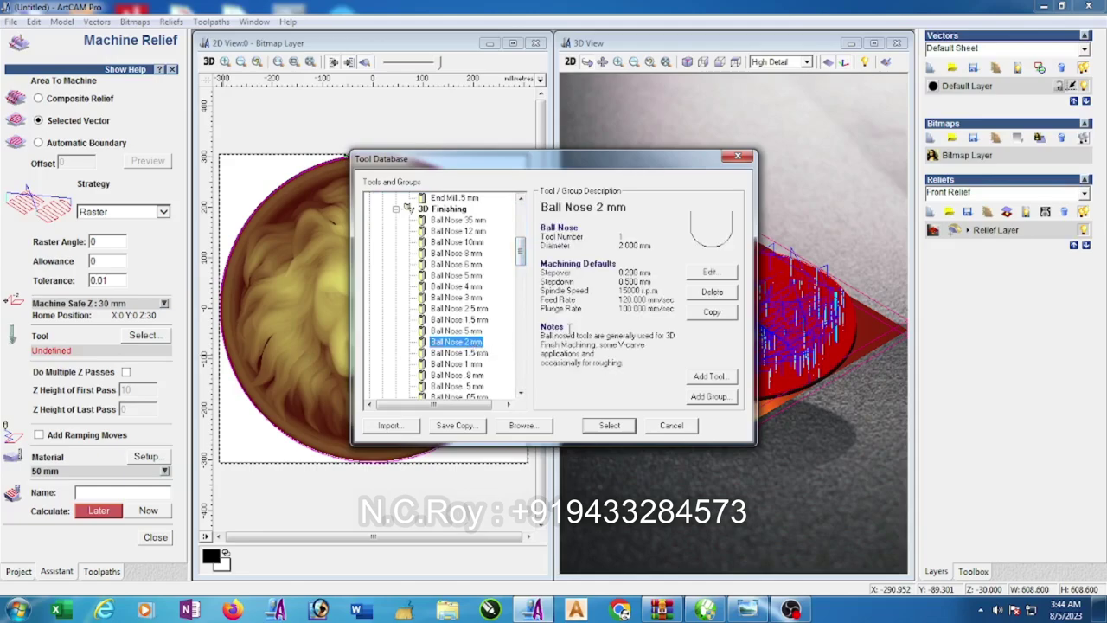
Edit the Ball Nose 2 mm to feed rate 100 and plunge rate 50, then select it
{"action": "left_click", "coordinate": [709, 272]}
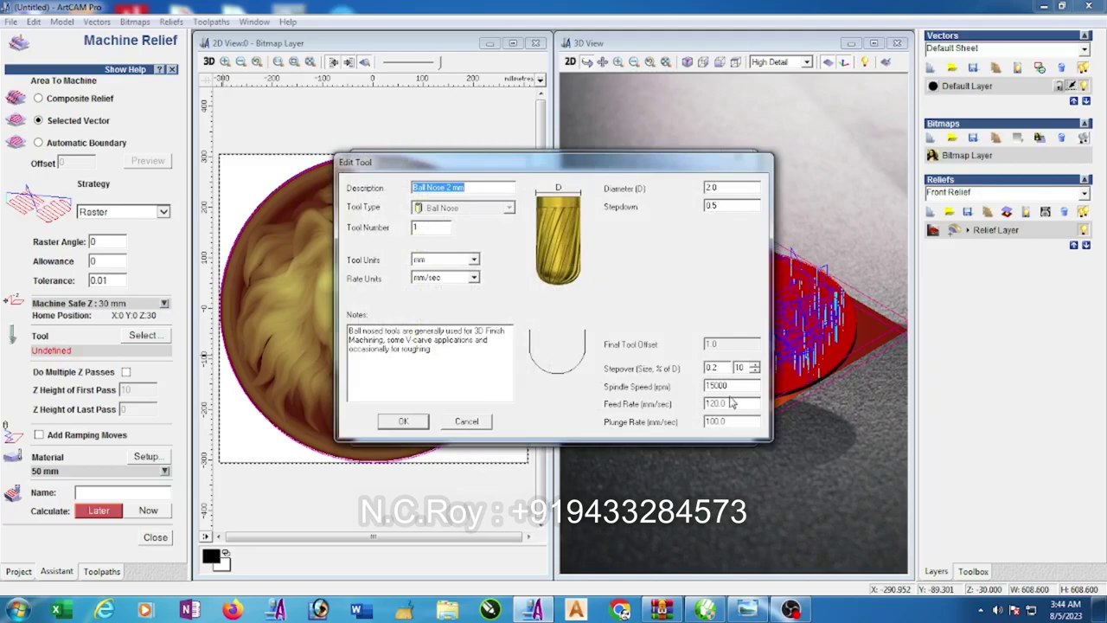
{"action": "left_click_drag", "start_coordinate": [731, 402], "coordinate": [693, 408]}
{"action": "type", "text": "1"}
{"action": "left_click_drag", "start_coordinate": [731, 421], "coordinate": [695, 431]}
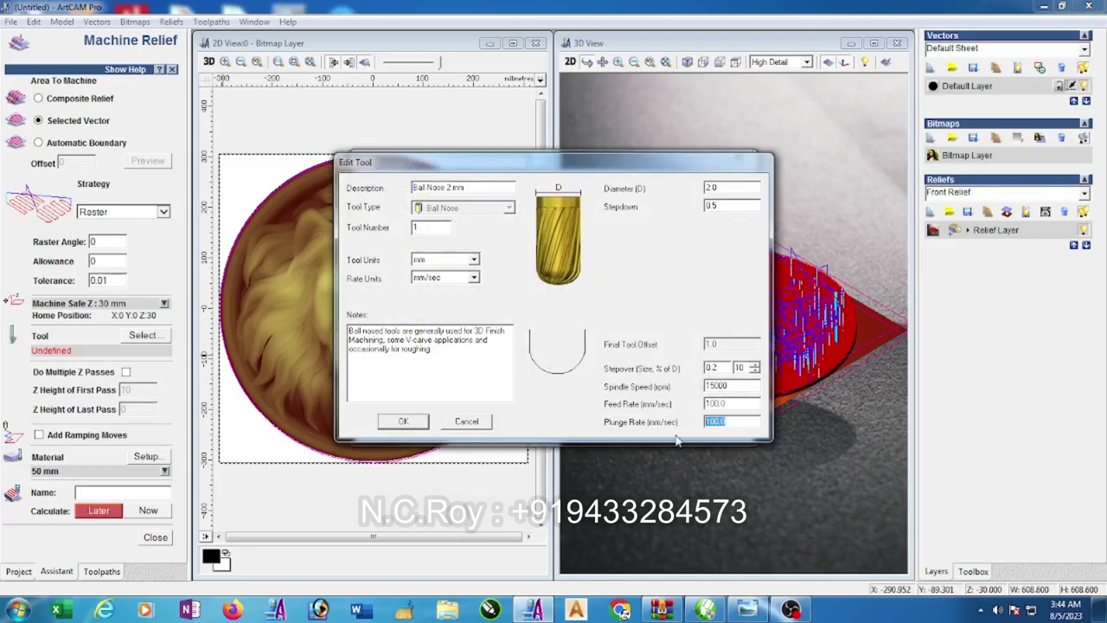
{"action": "type", "text": "50"}
{"action": "left_click", "coordinate": [398, 421]}
{"action": "left_click", "coordinate": [605, 425]}
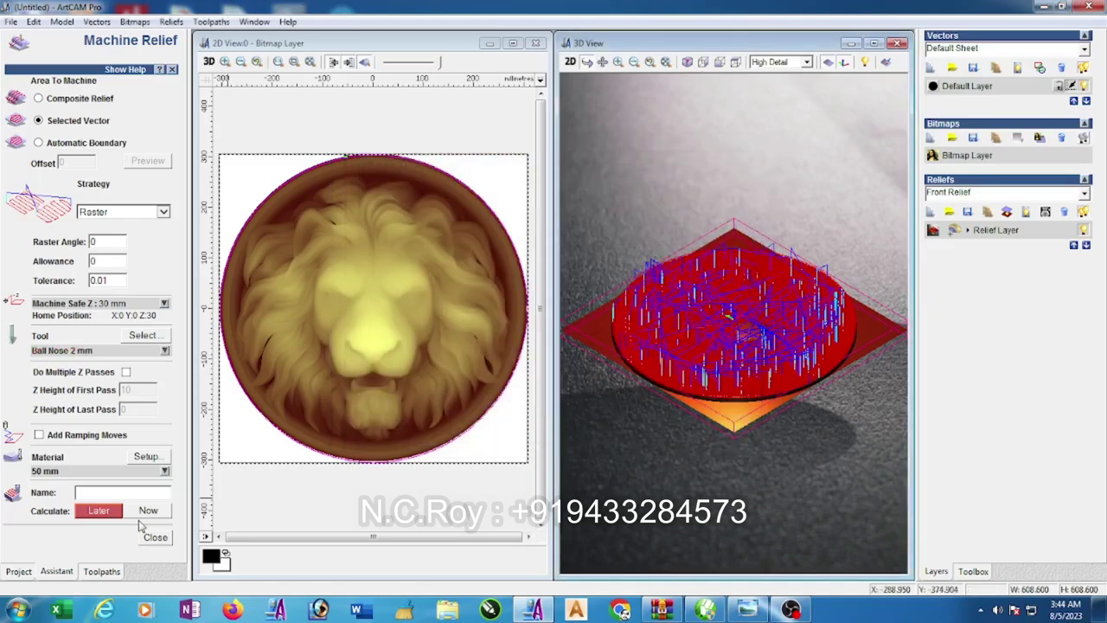
Accept the 50 mm material setup and calculate the Ball Nose 2 mm Machine Relief toolpath
{"action": "left_click", "coordinate": [147, 458]}
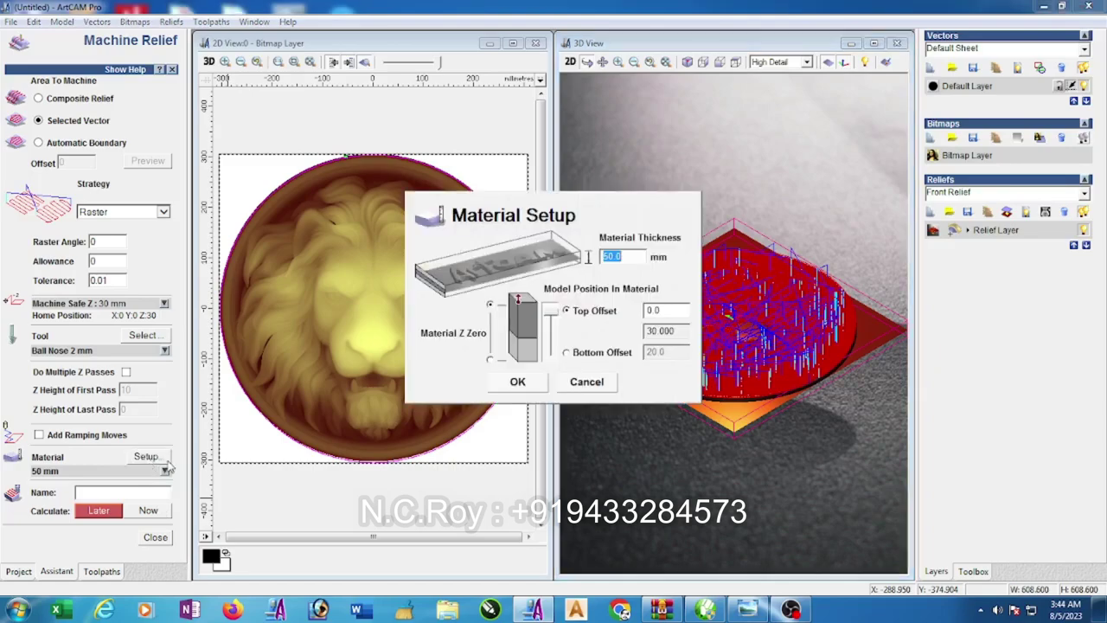
{"action": "left_click", "coordinate": [518, 382]}
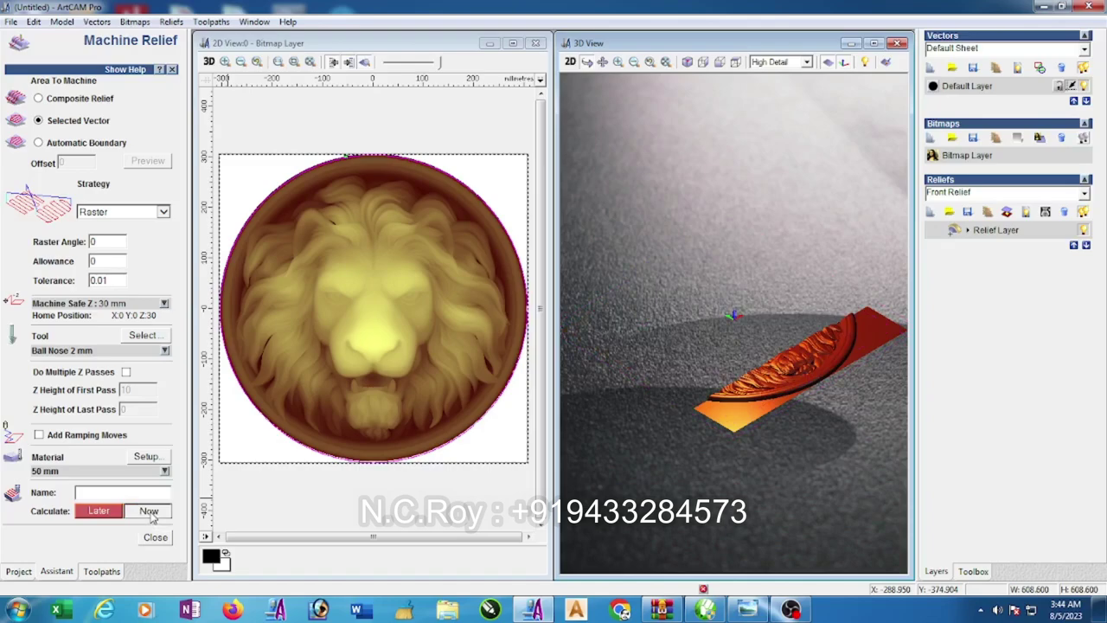
{"action": "left_click", "coordinate": [149, 511]}
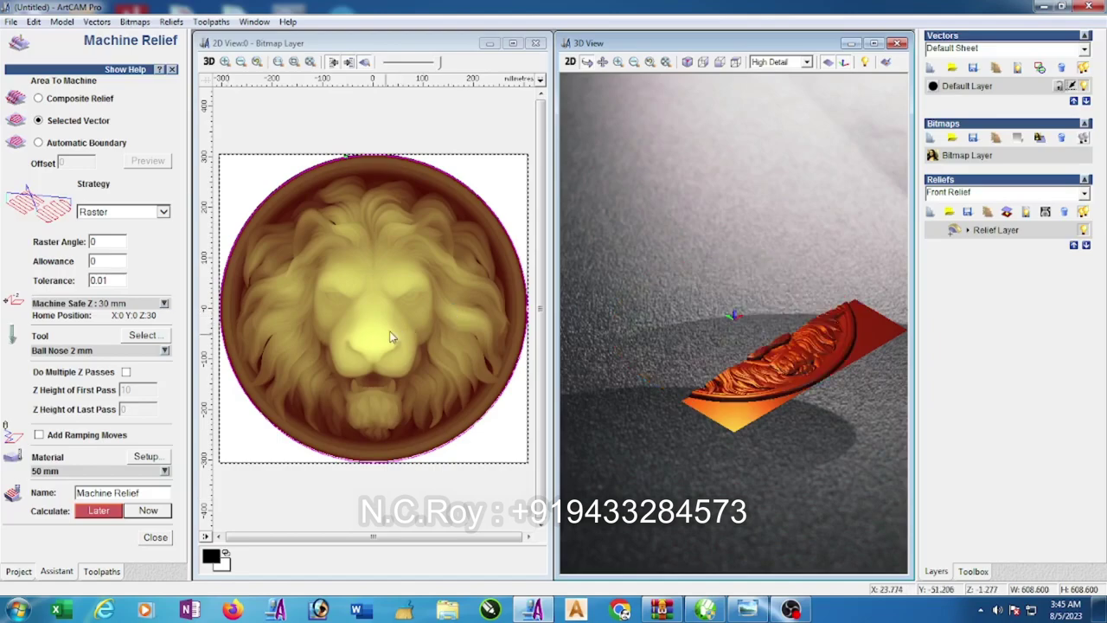
{"action": "left_click", "coordinate": [155, 537]}
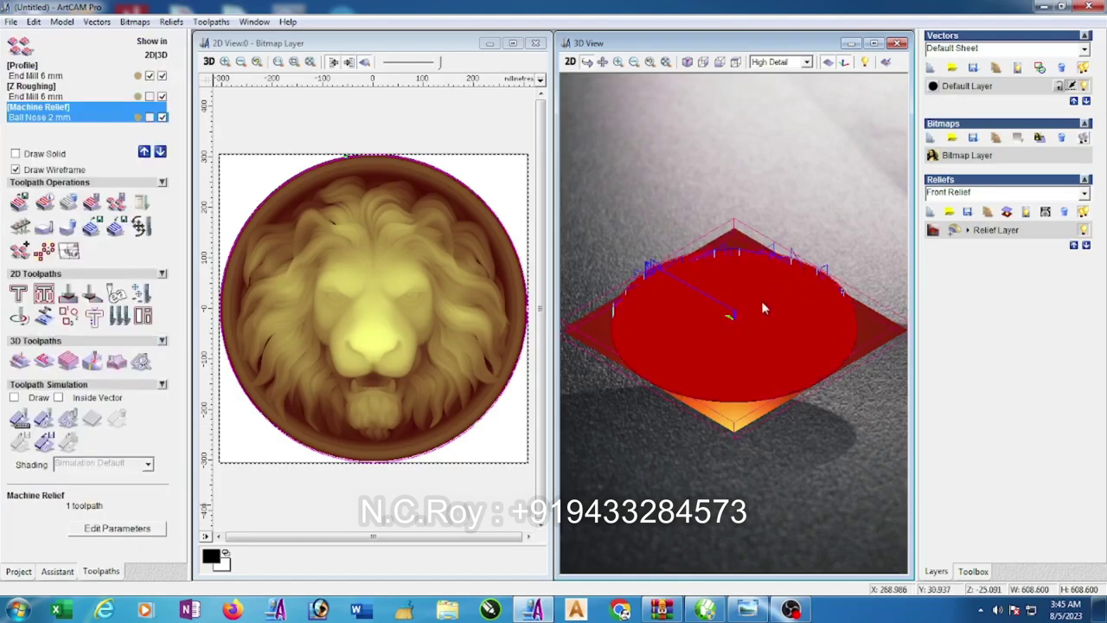
Simulate the Profile toolpath after confirming the simulation block
{"action": "left_click", "coordinate": [72, 76]}
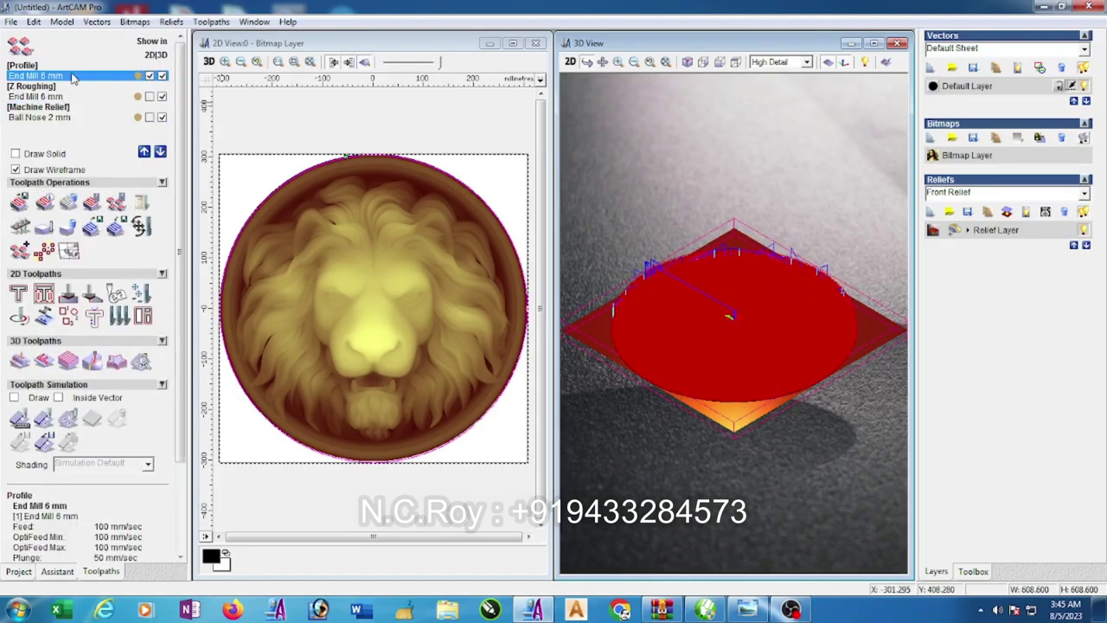
{"action": "left_click", "coordinate": [43, 418]}
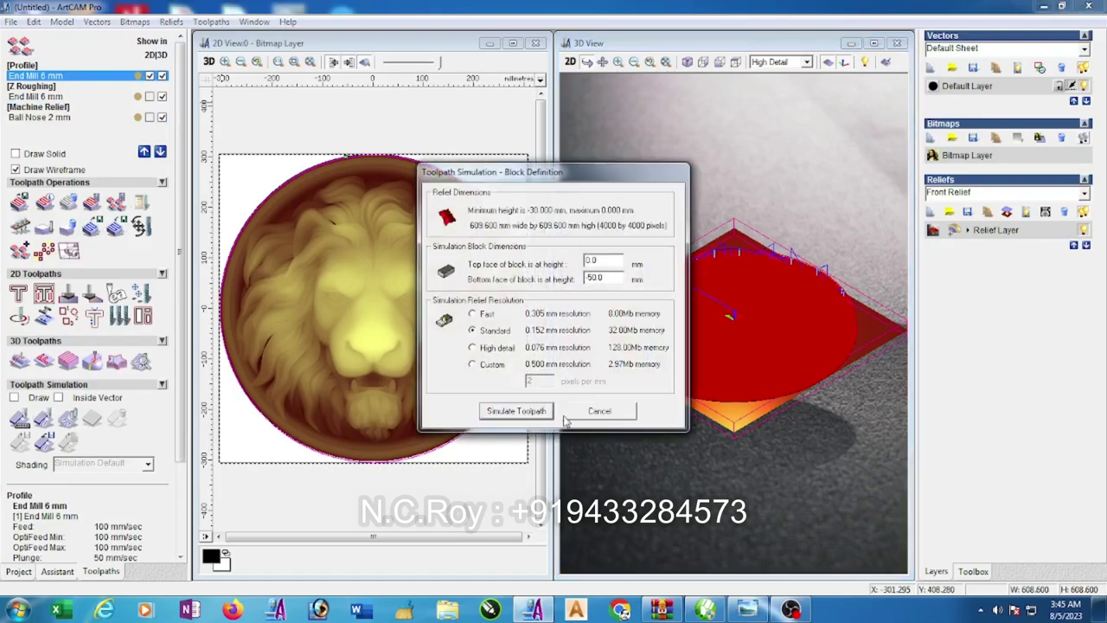
{"action": "left_click", "coordinate": [516, 411]}
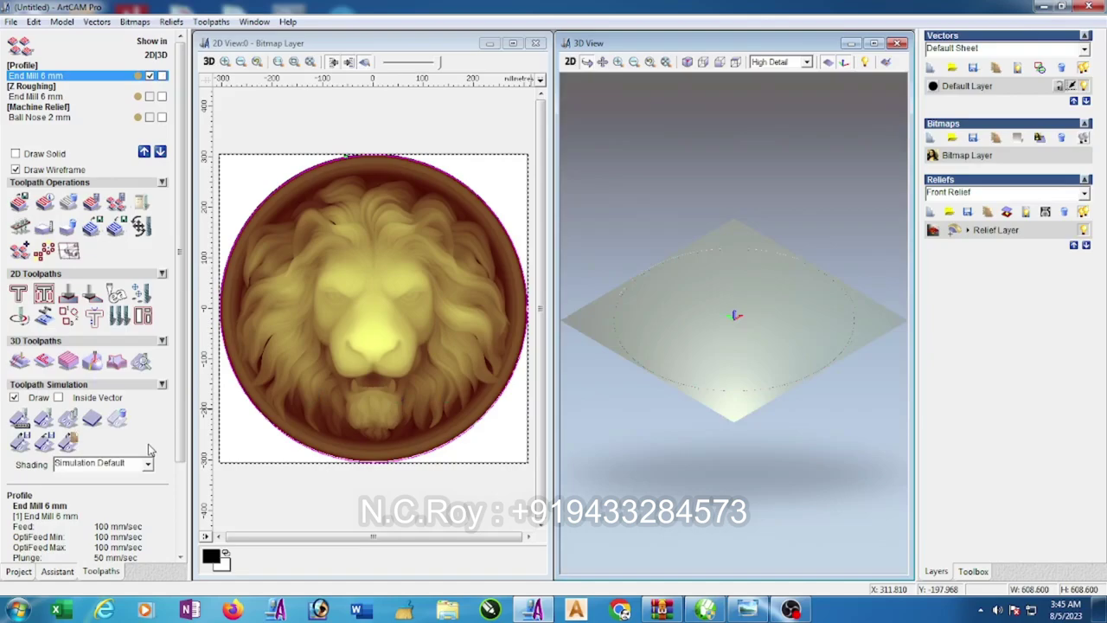
Simulate the Z Roughing toolpath and orbit to inspect the roughed lion relief
{"action": "left_click", "coordinate": [50, 97]}
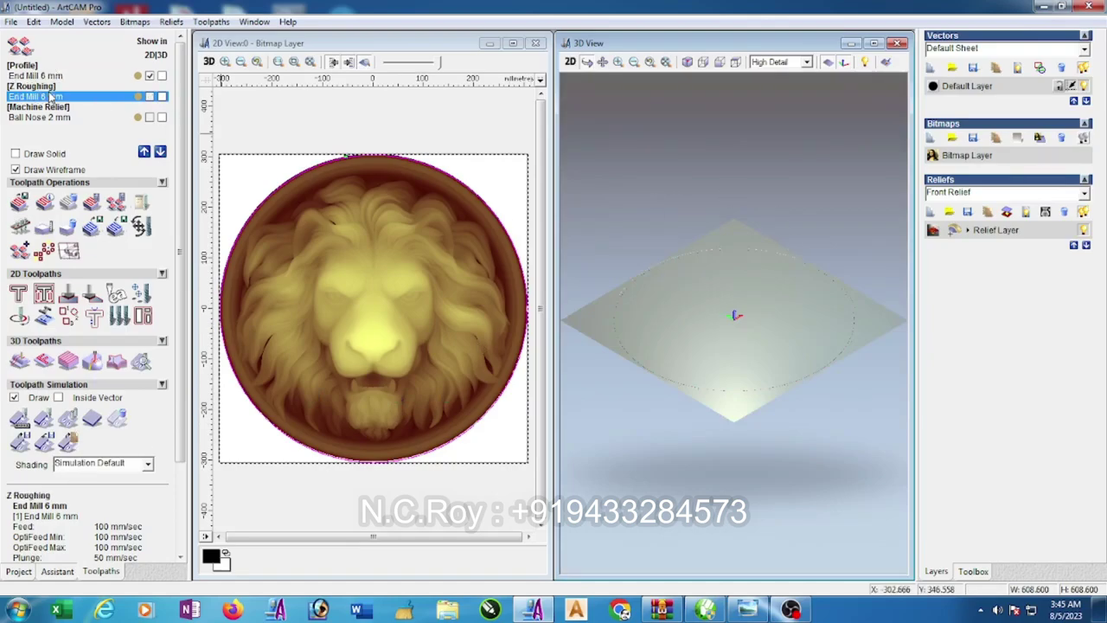
{"action": "left_click", "coordinate": [43, 420]}
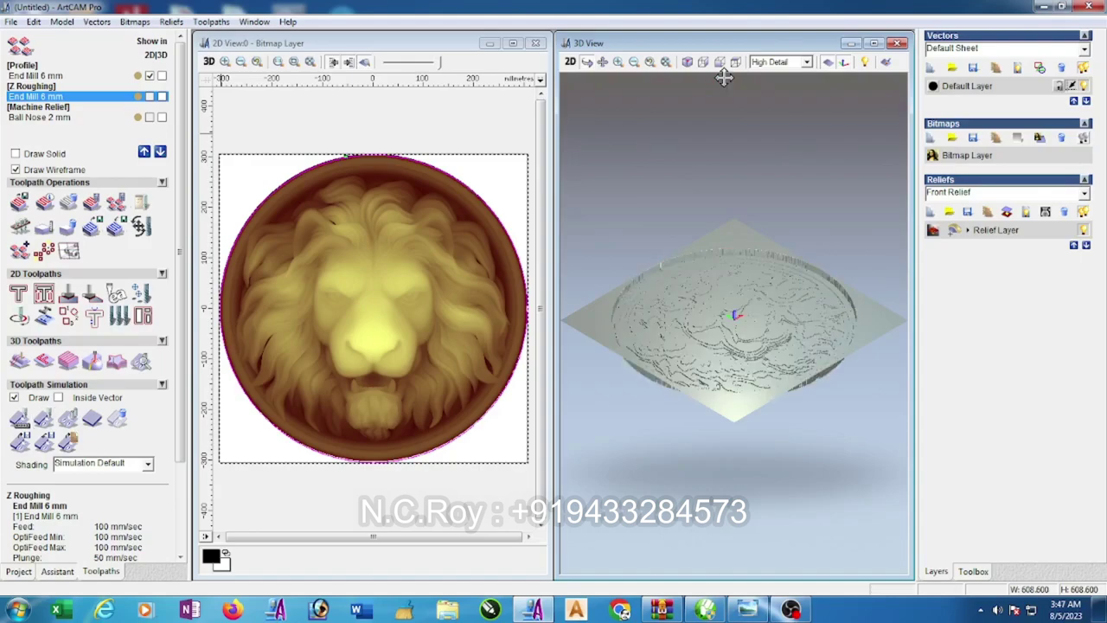
{"action": "mouse_move", "coordinate": [805, 257]}
{"action": "left_mouse_down"}
{"action": "mouse_move", "coordinate": [798, 407]}
{"action": "mouse_move", "coordinate": [800, 344]}
{"action": "mouse_move", "coordinate": [787, 321]}
{"action": "mouse_move", "coordinate": [793, 219]}
{"action": "left_mouse_up"}
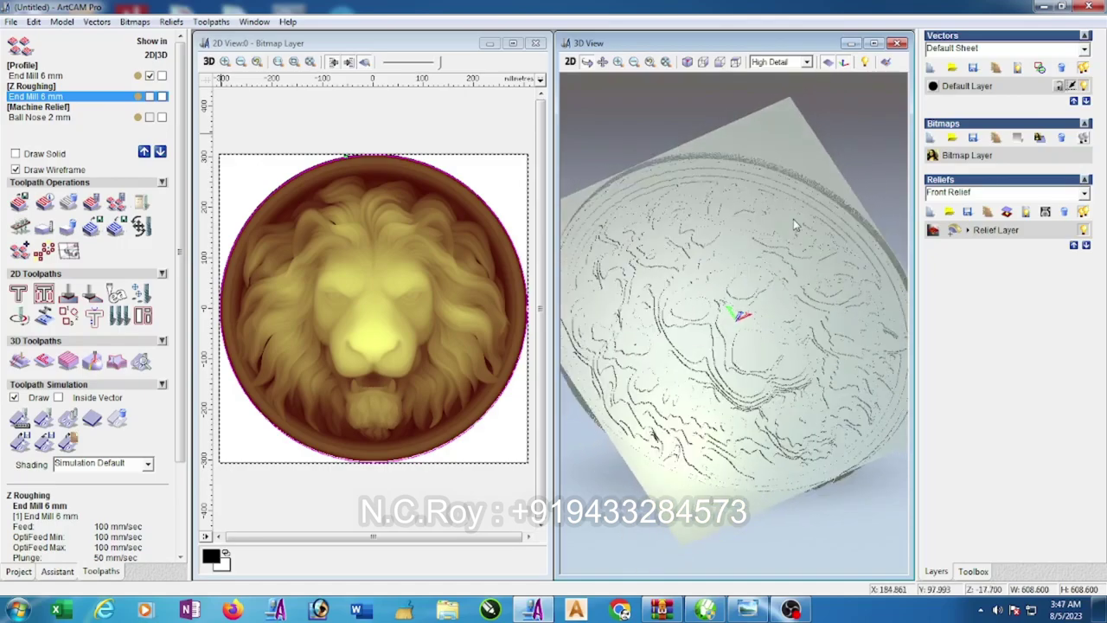
Simulate the Ball Nose 2 mm finishing toolpath and maximize the 3D View window
{"action": "left_click", "coordinate": [35, 116]}
{"action": "left_click", "coordinate": [43, 418]}
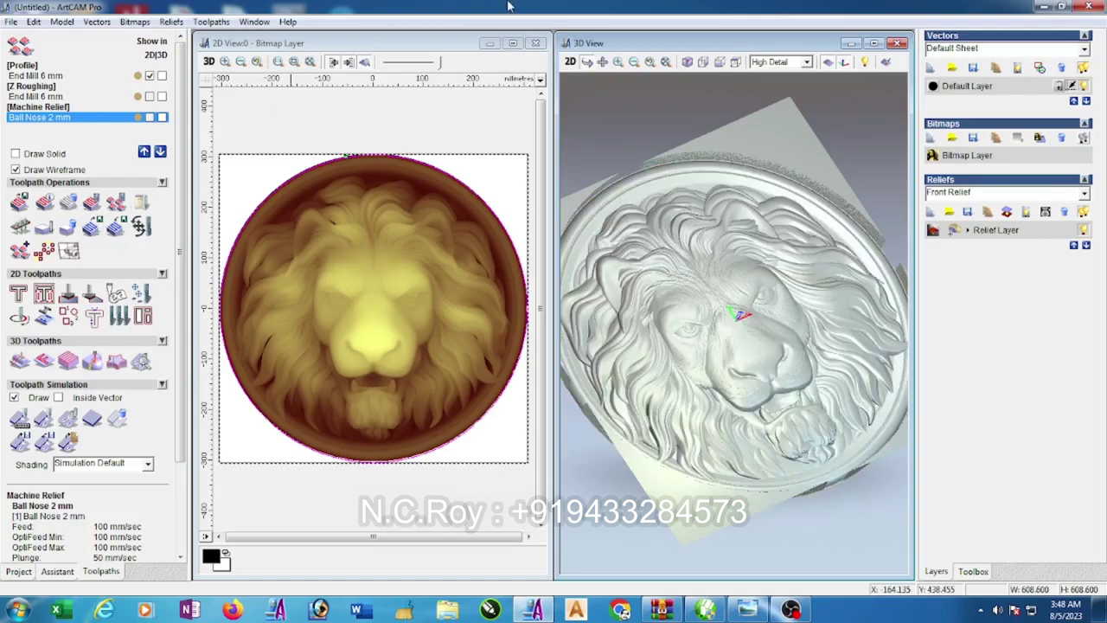
{"action": "left_click", "coordinate": [874, 44]}
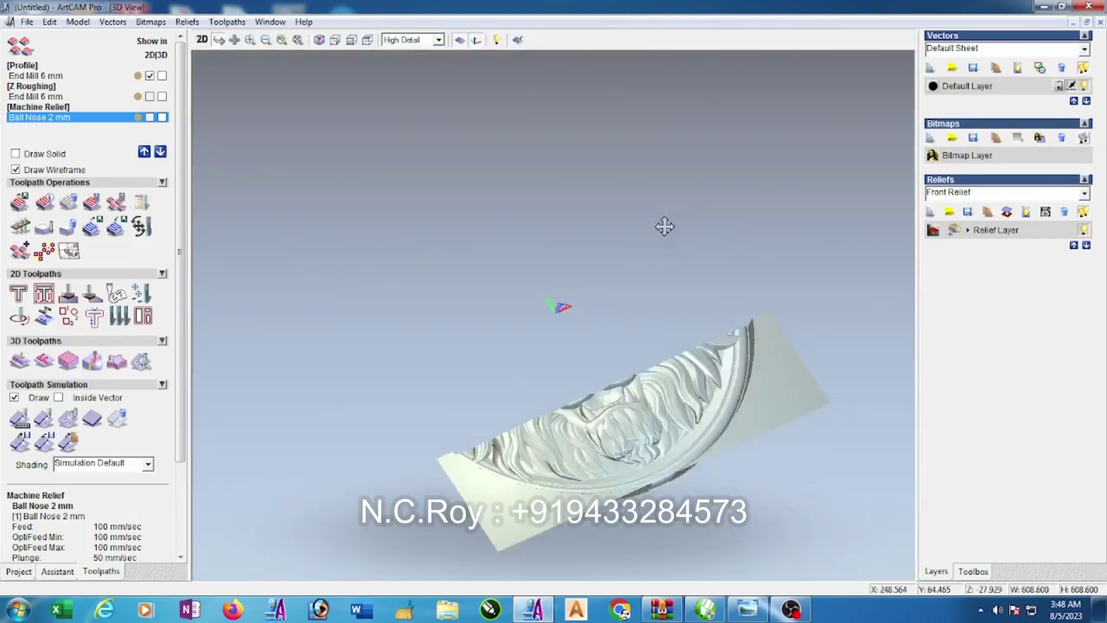
{"action": "mouse_move", "coordinate": [610, 273]}
{"action": "left_mouse_down"}
{"action": "mouse_move", "coordinate": [565, 270]}
{"action": "mouse_move", "coordinate": [571, 251]}
{"action": "left_mouse_up"}
{"action": "scroll", "coordinate": [636, 345], "scroll_direction": "up", "scroll_amount": 3}
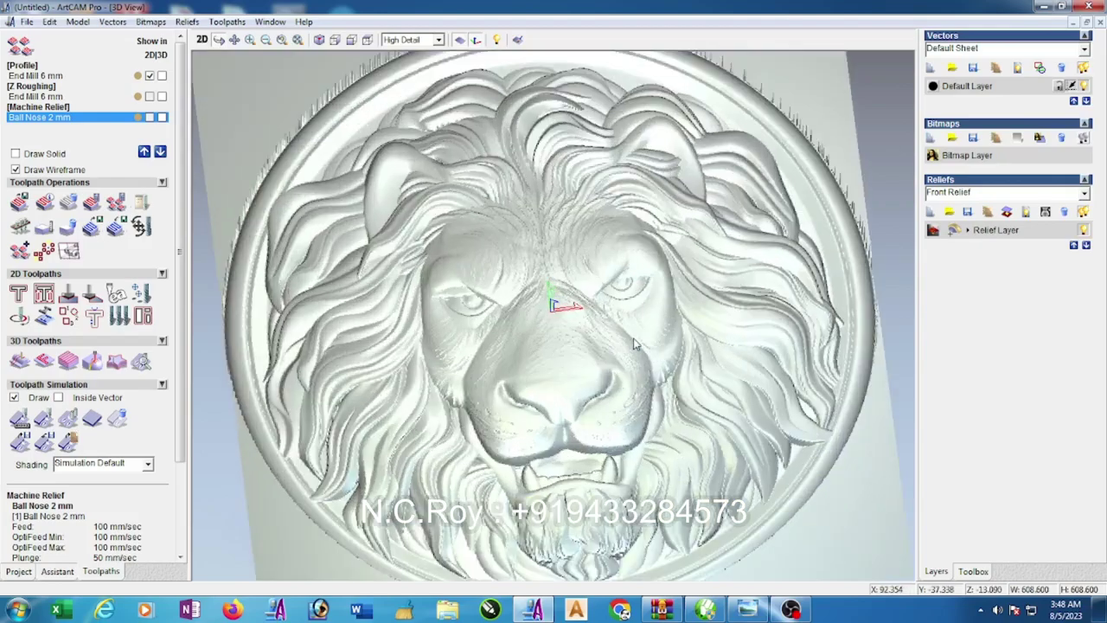
{"action": "left_click_drag", "start_coordinate": [618, 311], "coordinate": [674, 308]}
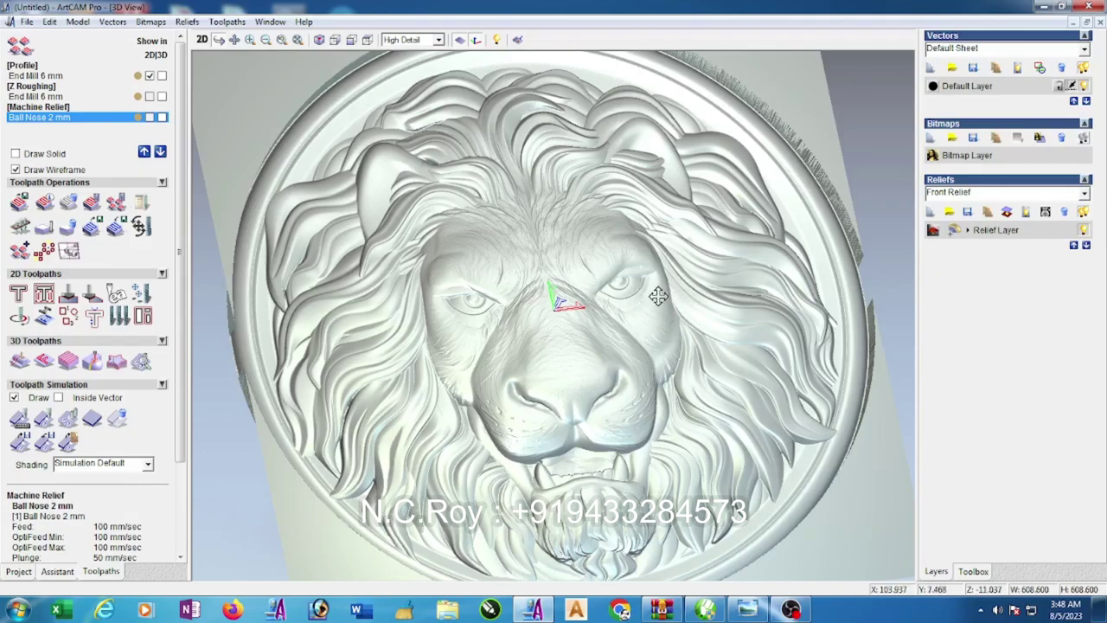
{"action": "mouse_move", "coordinate": [659, 296]}
{"action": "left_mouse_down"}
{"action": "mouse_move", "coordinate": [680, 386]}
{"action": "mouse_move", "coordinate": [628, 337]}
{"action": "left_mouse_up"}
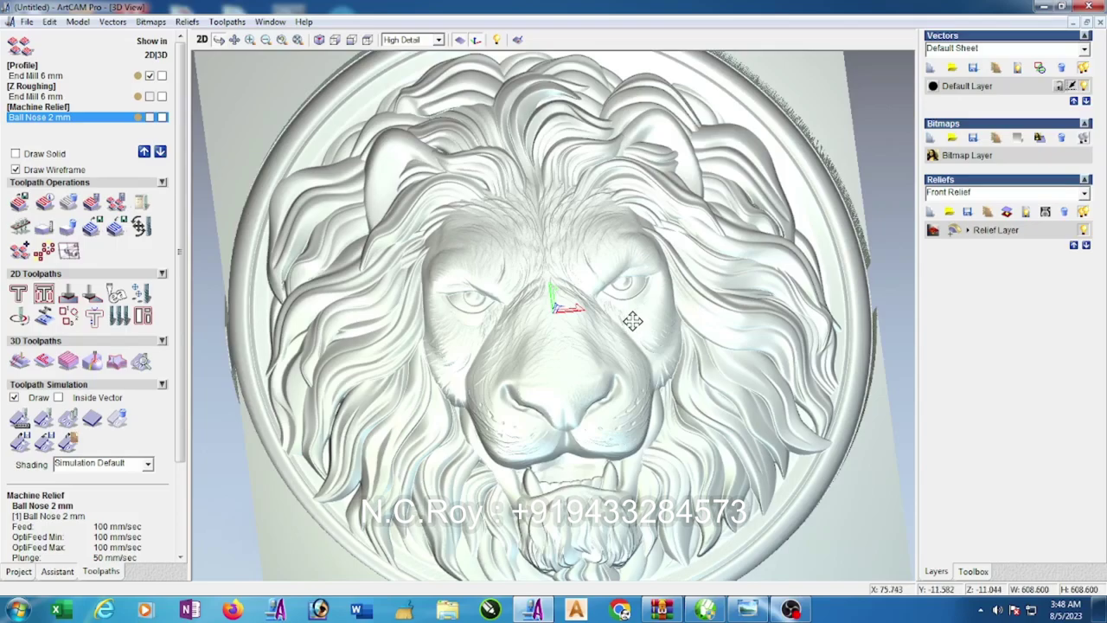
{"action": "scroll", "coordinate": [633, 321], "scroll_direction": "down", "scroll_amount": 2}
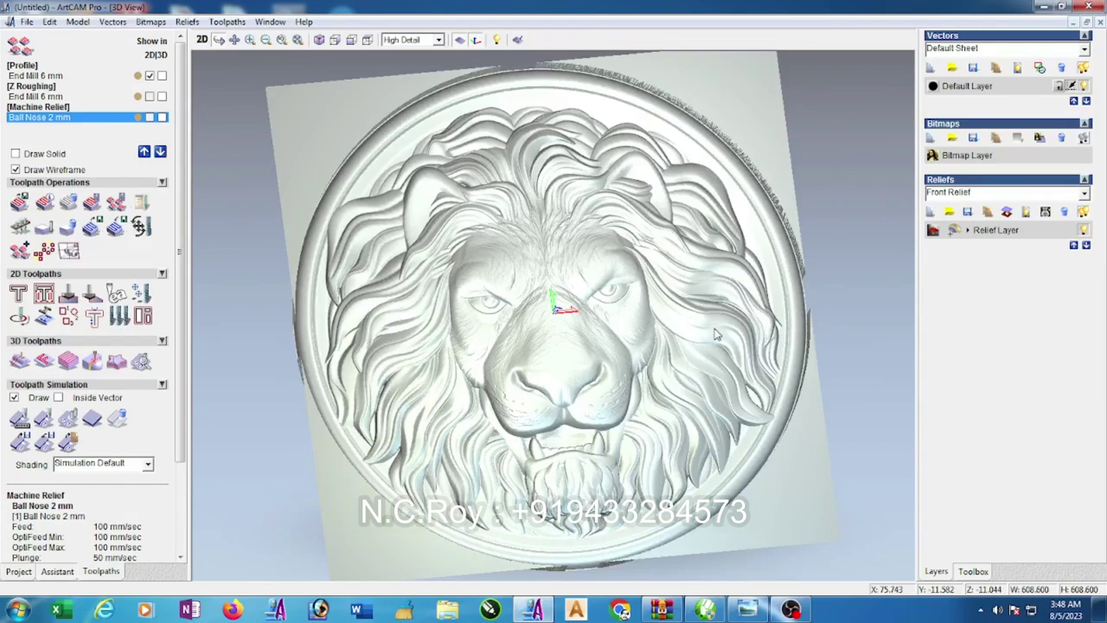